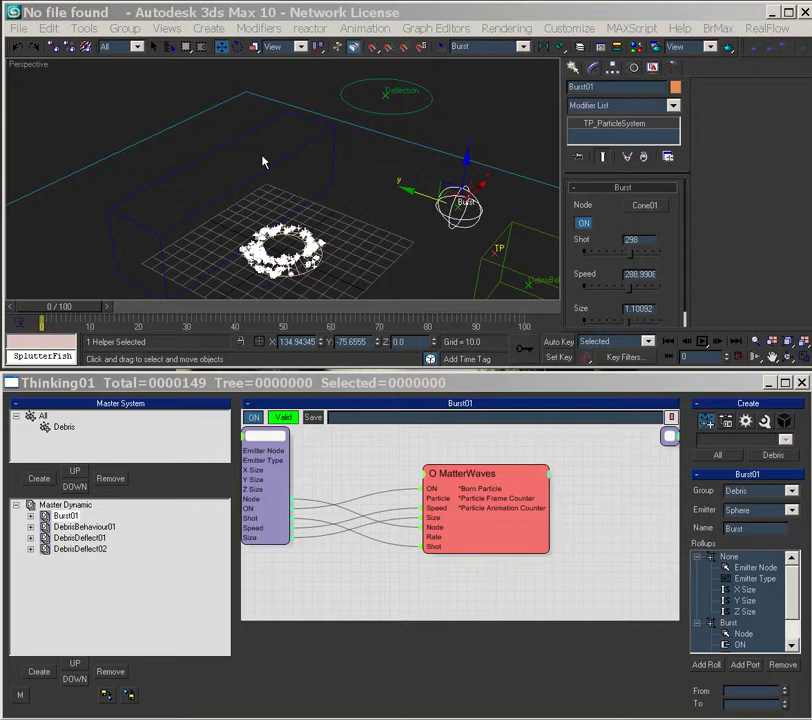
# - Preview the debris burst in the perspective view up to frame 31
pyautogui.keyDown('alt'); pyautogui.moveTo(396, 211); pyautogui.dragTo(397, 165, button='middle'); pyautogui.keyUp('alt')
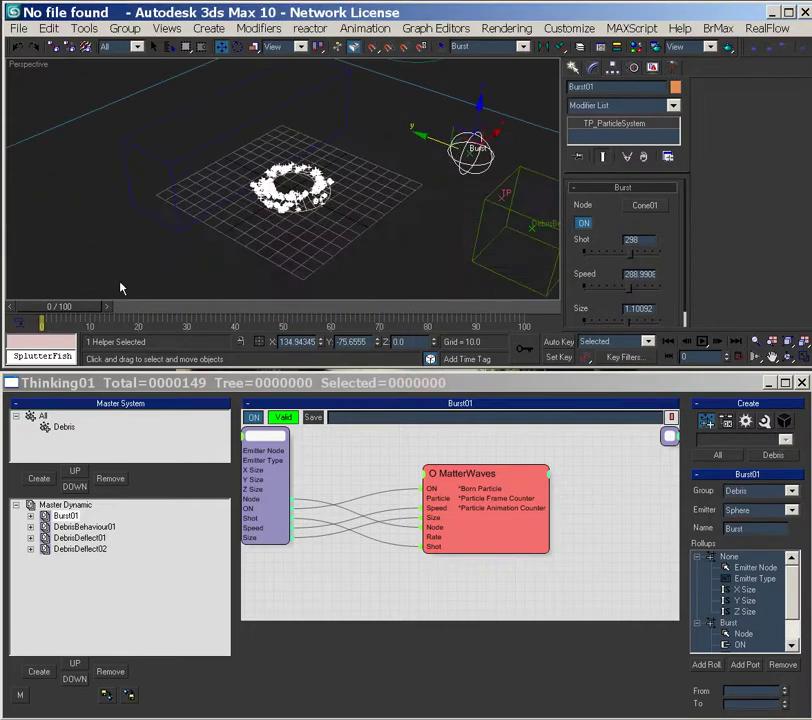
pyautogui.moveTo(73, 312); pyautogui.dragTo(210, 313)
pyautogui.moveTo(430, 210)
pyautogui.keyDown('alt'); pyautogui.mouseDown(button='middle')
pyautogui.moveTo(504, 172)
pyautogui.moveTo(434, 208)
pyautogui.mouseUp(button='middle'); pyautogui.keyUp('alt')
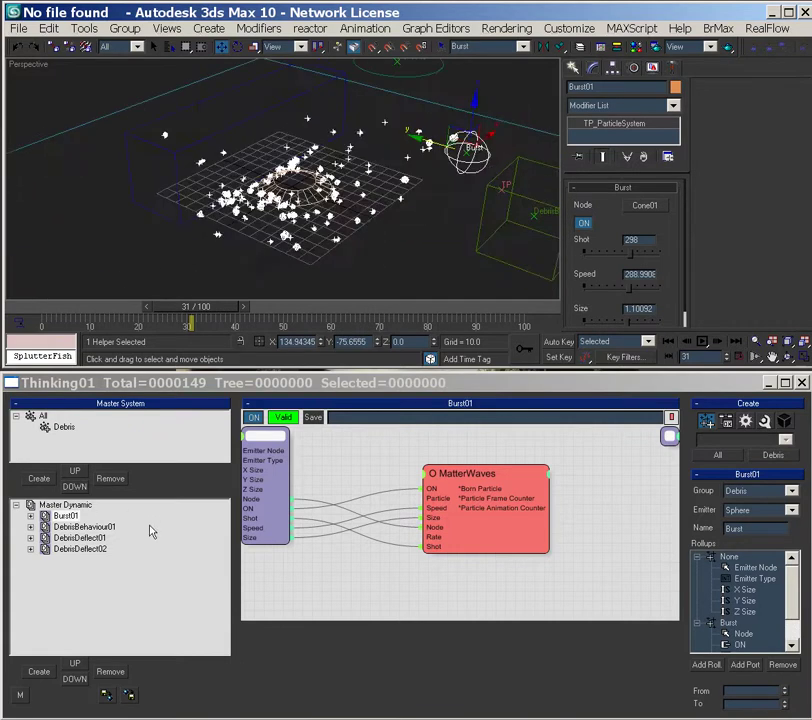
# - Set the Master Dynamic recorder to Render with Redraw Views off, and return the timeline to frame 0
pyautogui.click(65, 505)
pyautogui.moveTo(794, 708); pyautogui.dragTo(805, 445)
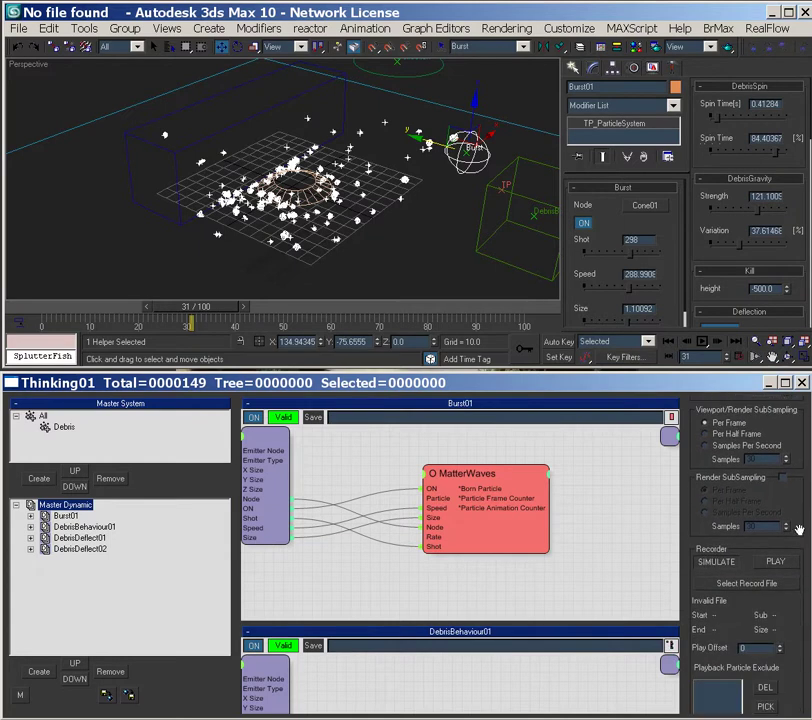
pyautogui.scroll(-3, 730, 650)
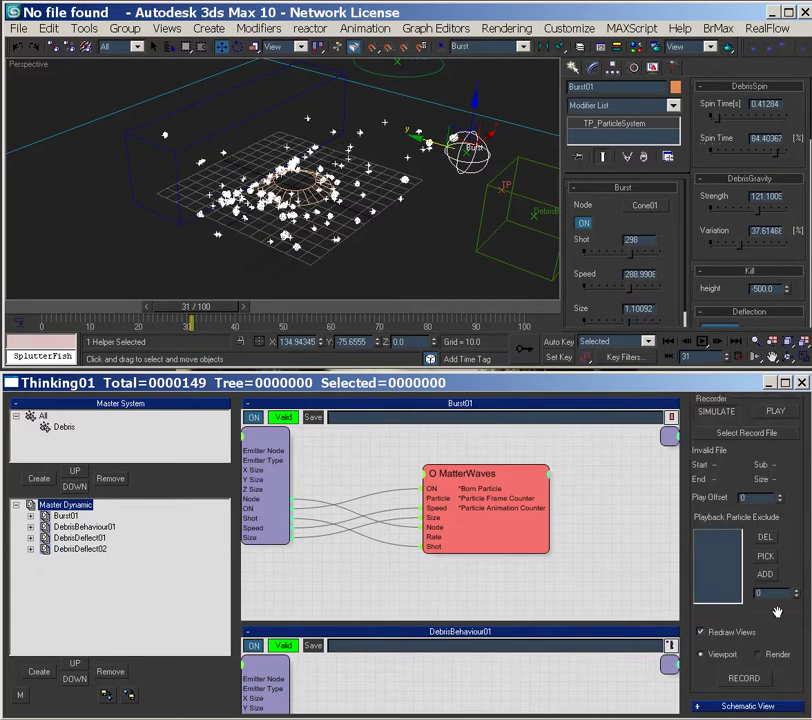
pyautogui.click(767, 656)
pyautogui.click(761, 634)
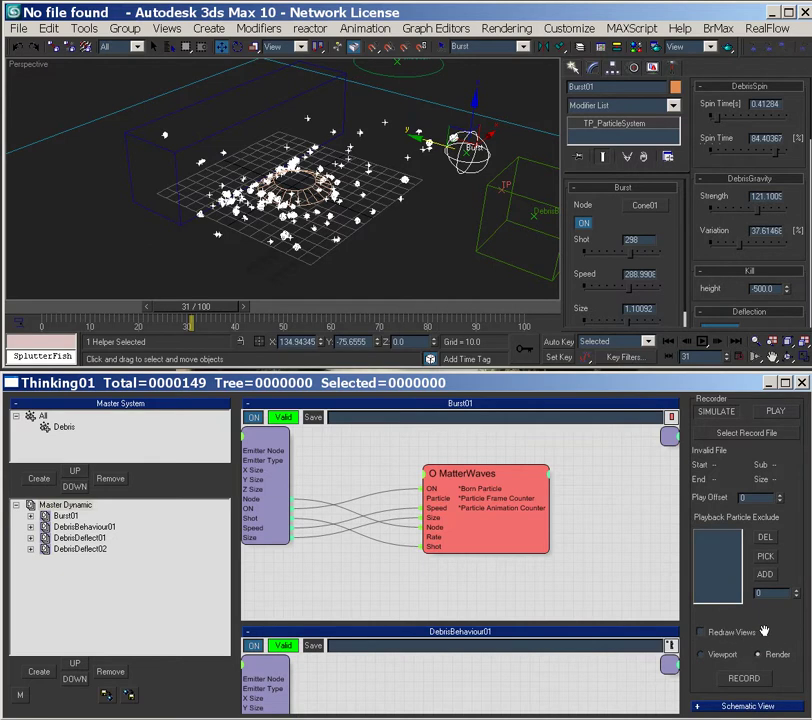
pyautogui.scroll(1, 716, 651)
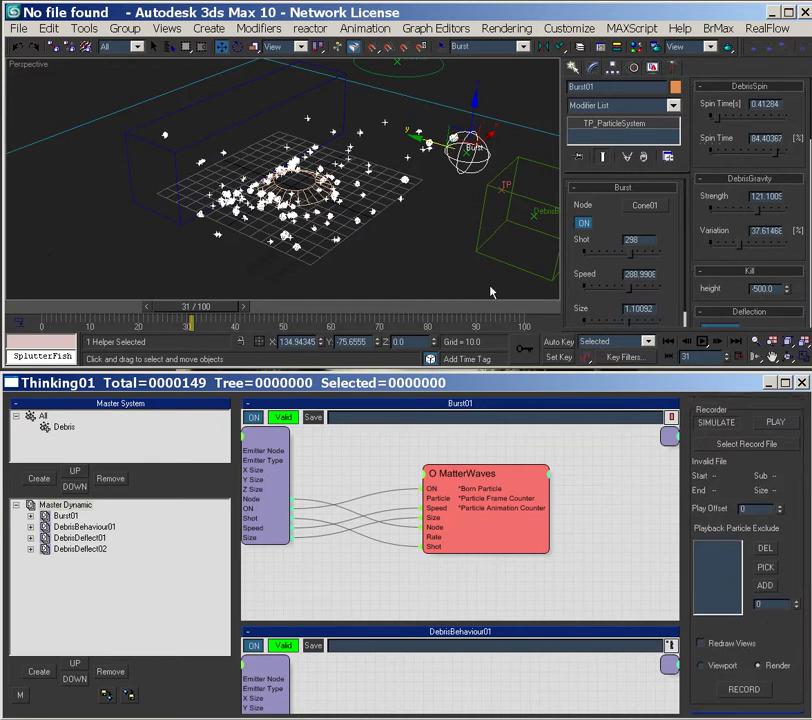
pyautogui.moveTo(209, 307); pyautogui.dragTo(8, 318)
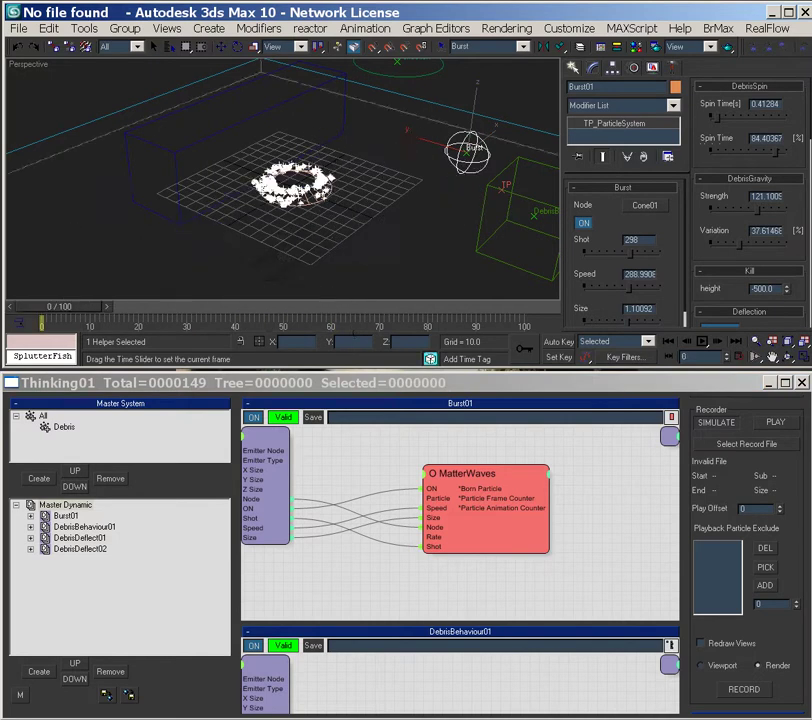
# - Choose a record file location in the Sc001 folder under Disney_Jabberwocky's FX Cache_ThinkingParticles folder on the renderOutput drive
pyautogui.scroll(1, 779, 683)
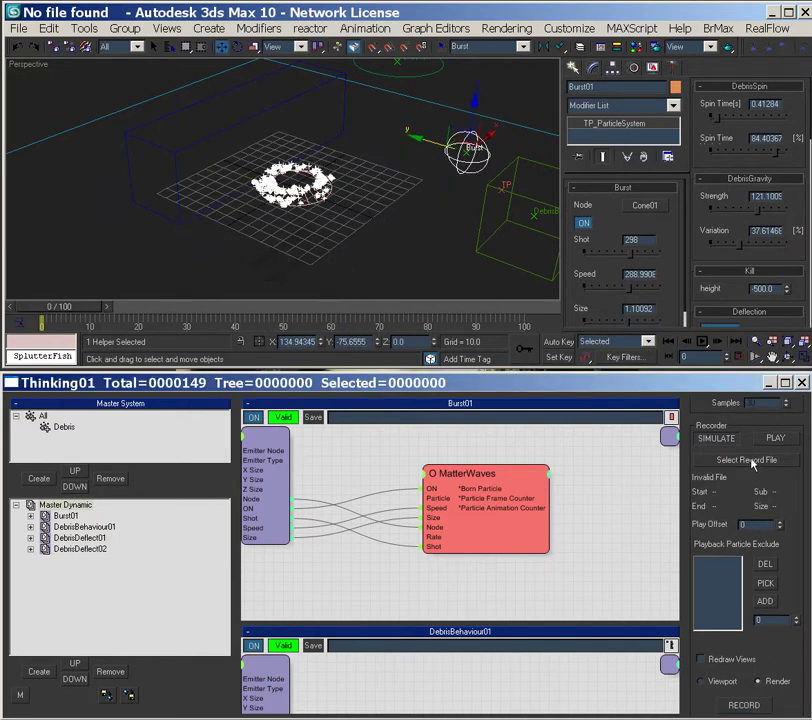
pyautogui.scroll(1, 780, 486)
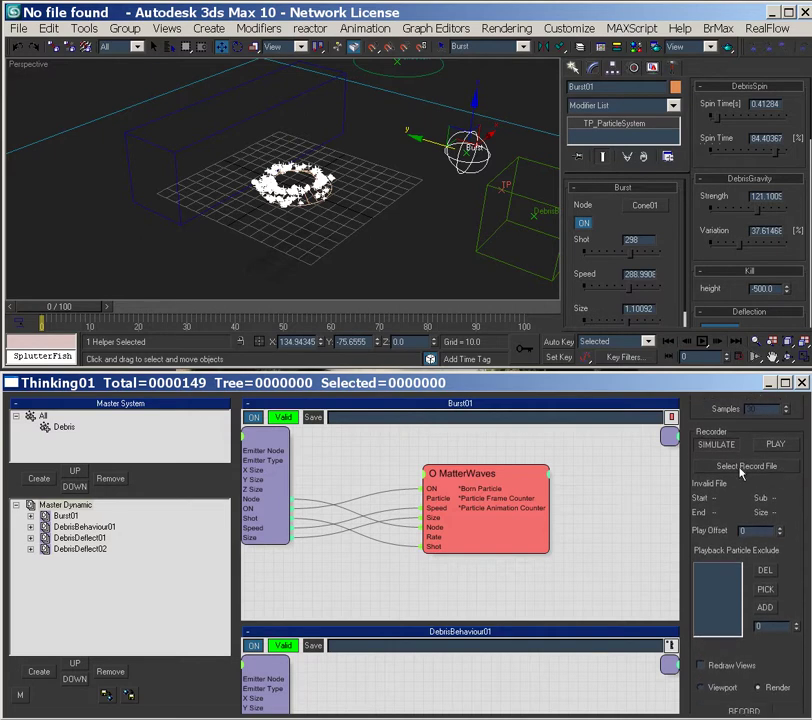
pyautogui.click(741, 466)
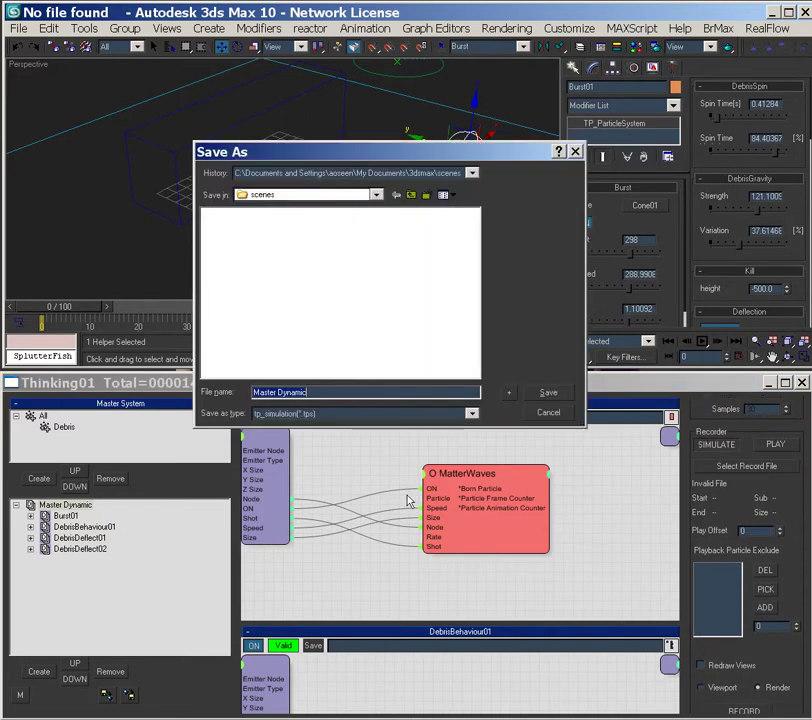
pyautogui.click(330, 196)
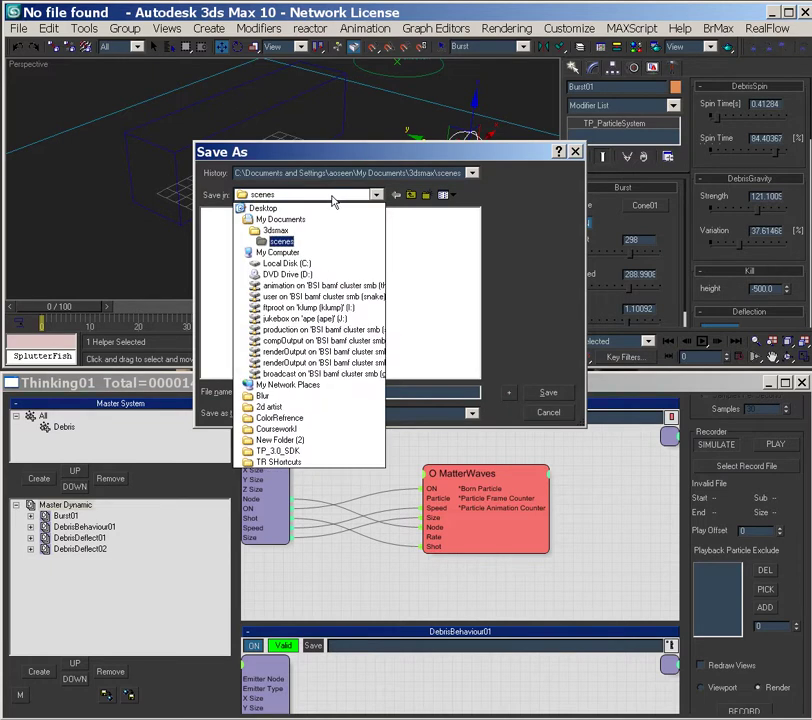
pyautogui.click(335, 354)
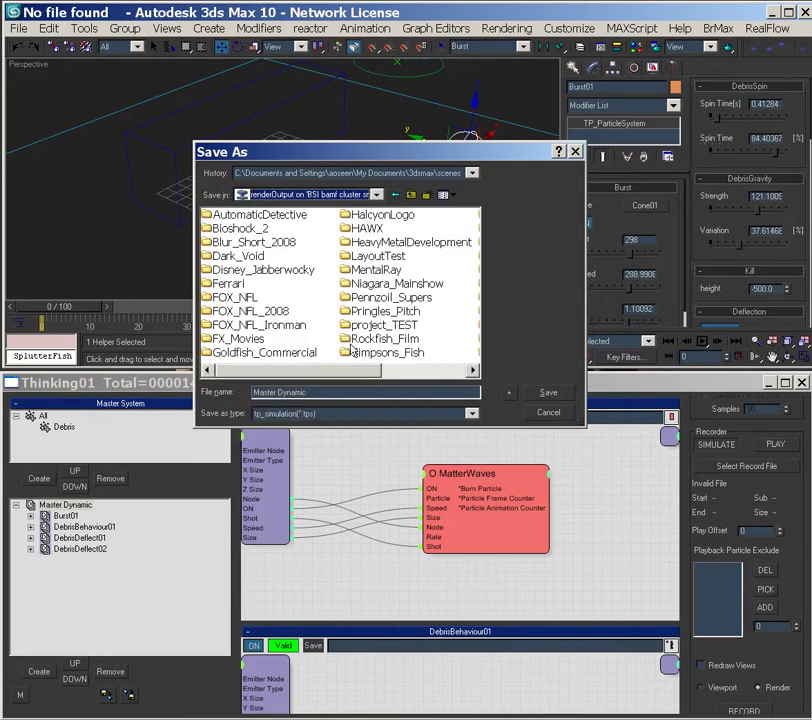
pyautogui.click(312, 371)
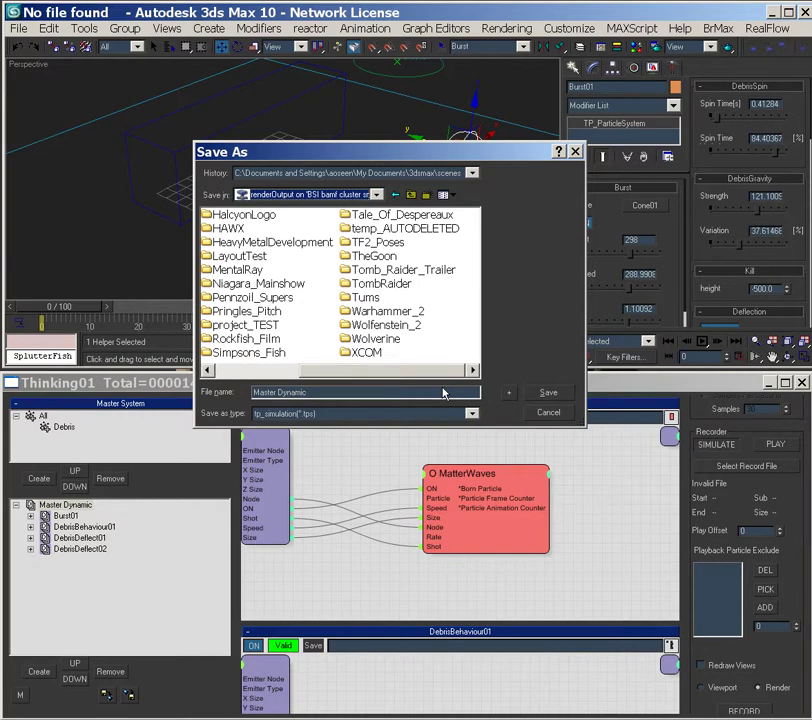
pyautogui.moveTo(443, 392); pyautogui.dragTo(217, 387)
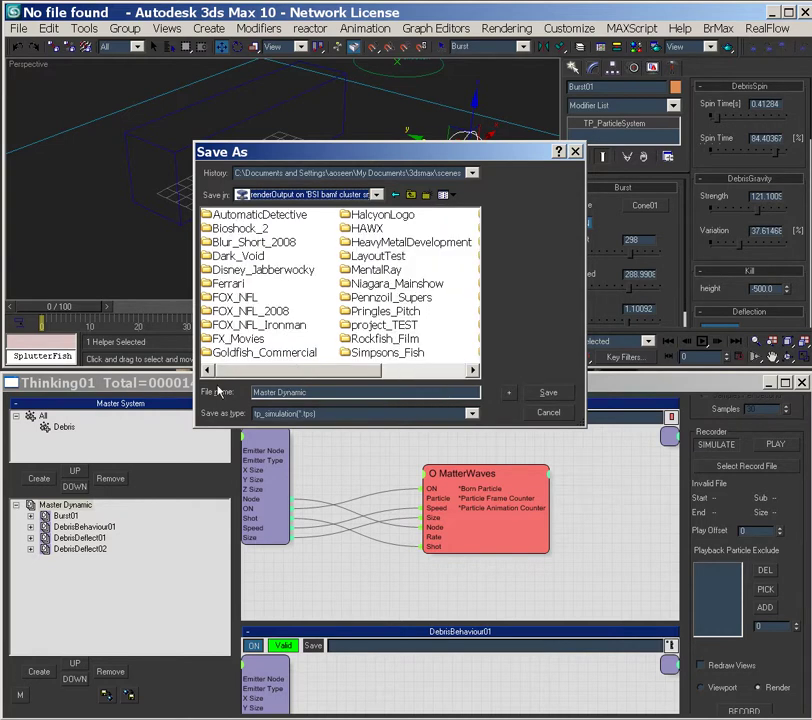
pyautogui.doubleClick(275, 272)
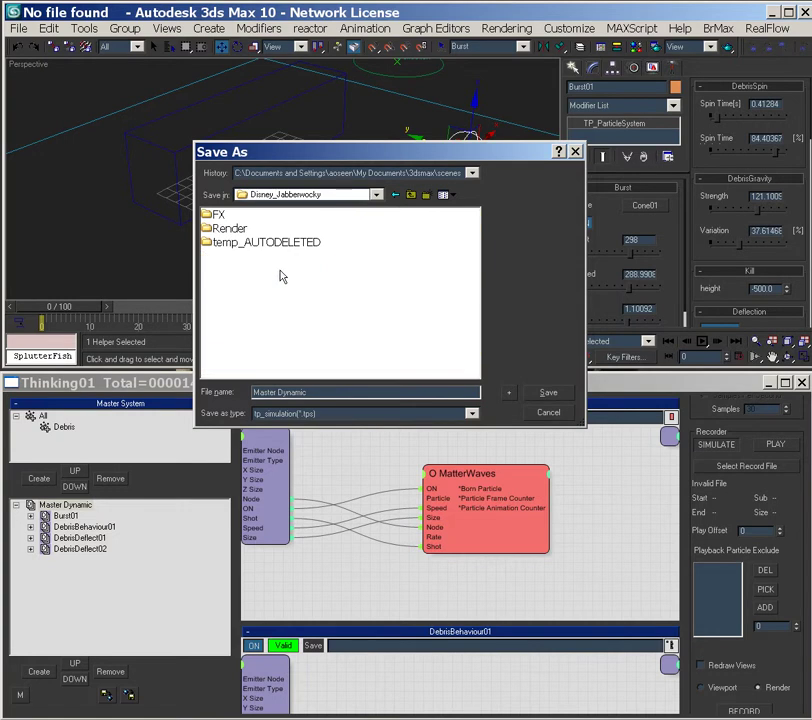
pyautogui.click(229, 229)
pyautogui.doubleClick(217, 214)
pyautogui.doubleClick(276, 272)
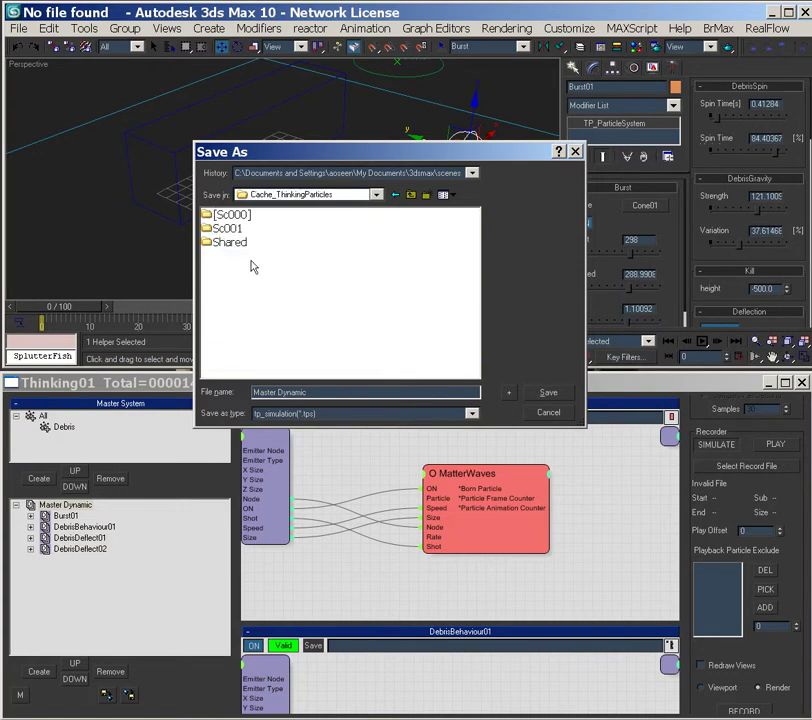
pyautogui.doubleClick(230, 229)
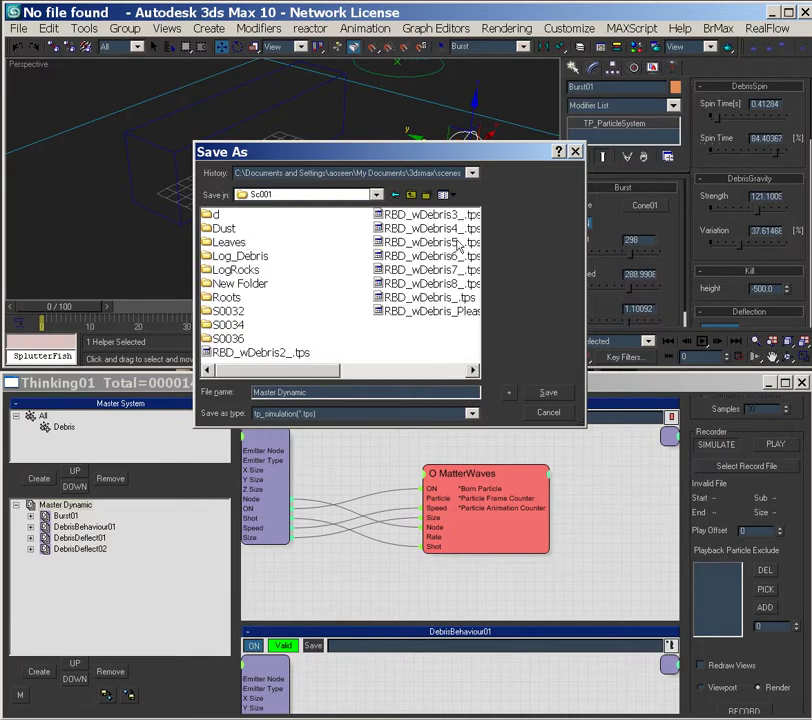
# - Create a new folder named CacheExample inside Sc001 and open it
pyautogui.click(426, 194)
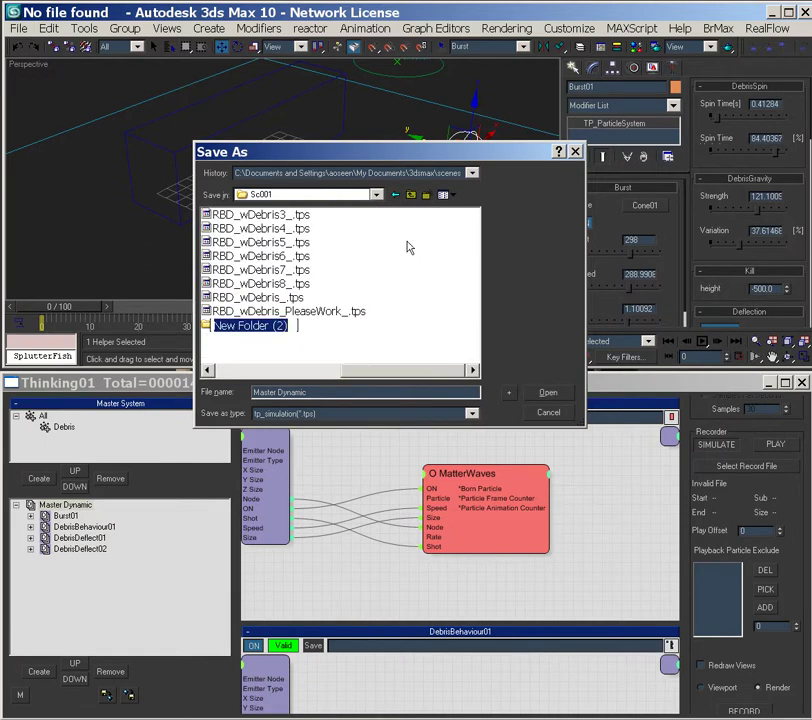
pyautogui.write('Cach')
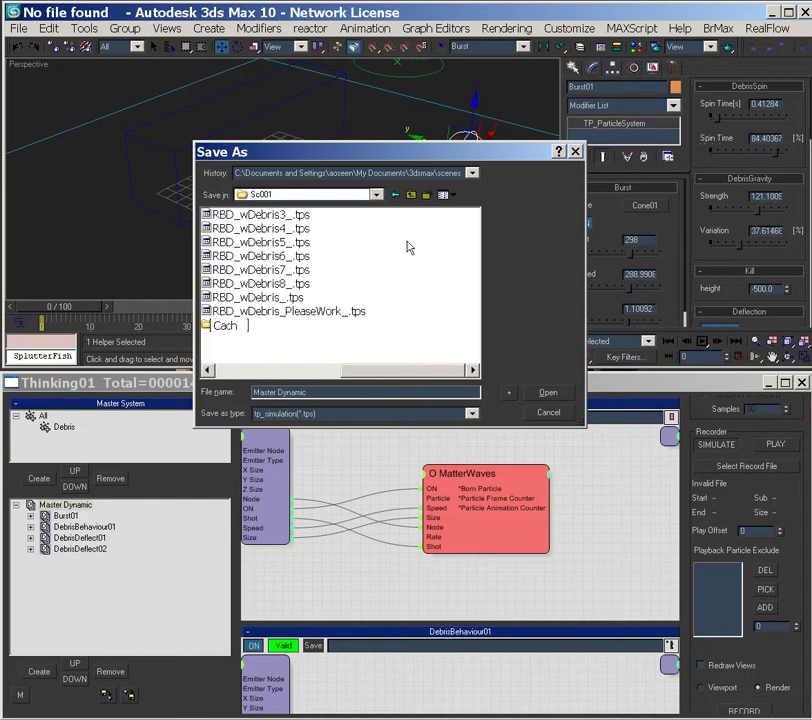
pyautogui.write('eExample')
pyautogui.press('Return')
pyautogui.press('Return')
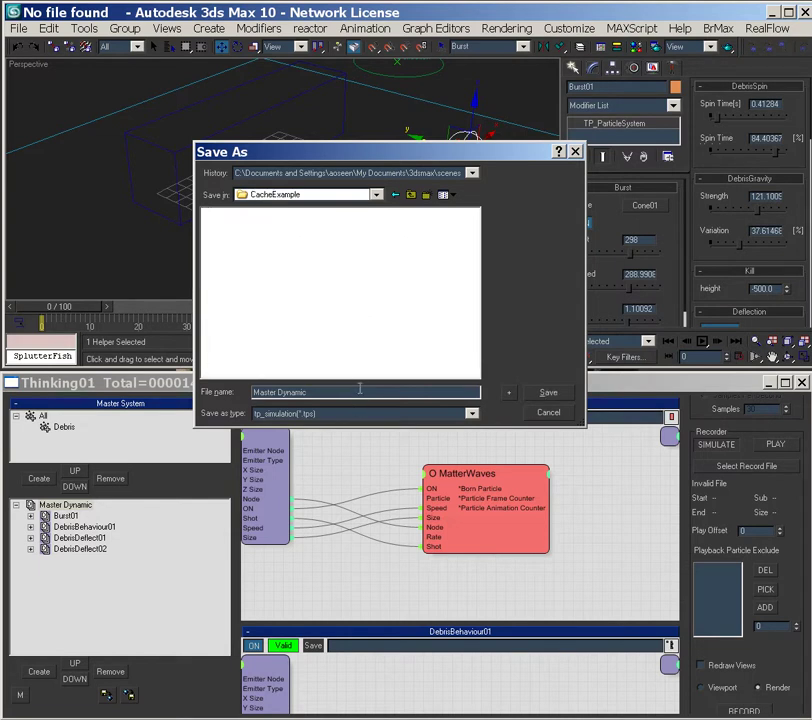
# - Name the record file debrisBurst_ and save it as a tp_simulation file in CacheExample
pyautogui.moveTo(300, 392); pyautogui.dragTo(156, 446)
pyautogui.write('deb')
pyautogui.click(548, 394)
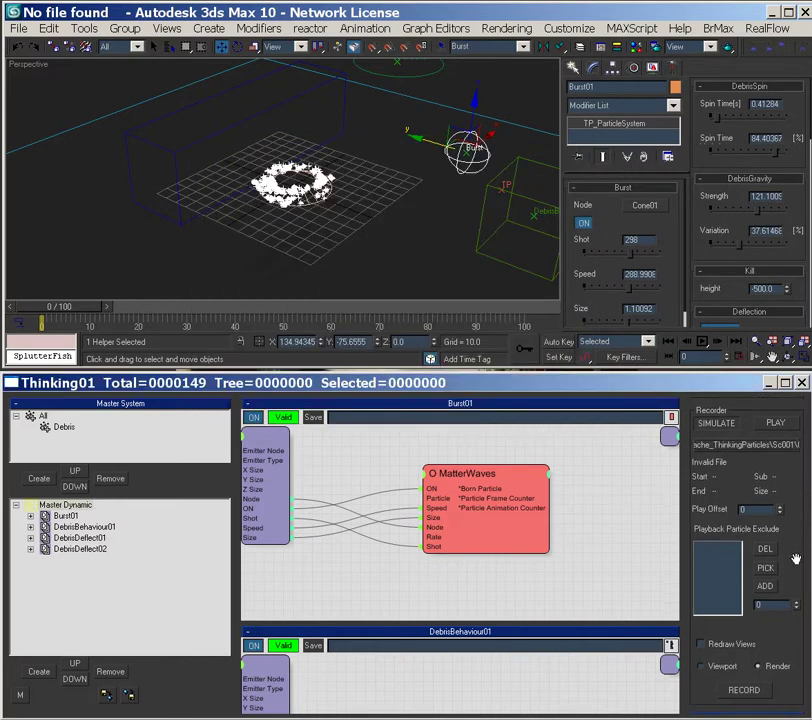
# - Record the Master Dynamic particle simulation to the debrisBurst_ cache file and scrub the timeline back to frame 0
pyautogui.moveTo(794, 609); pyautogui.dragTo(799, 499)
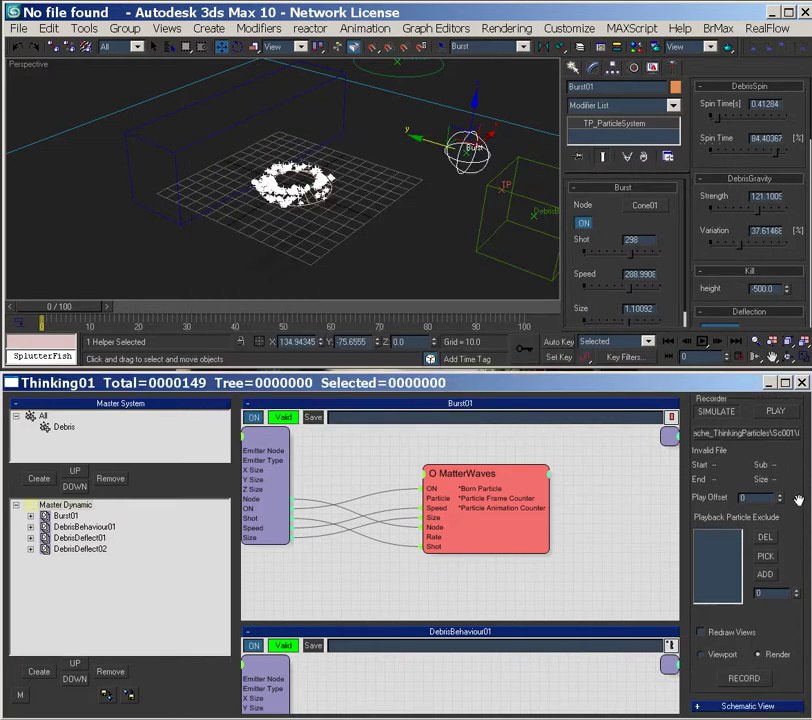
pyautogui.click(702, 632)
pyautogui.click(755, 684)
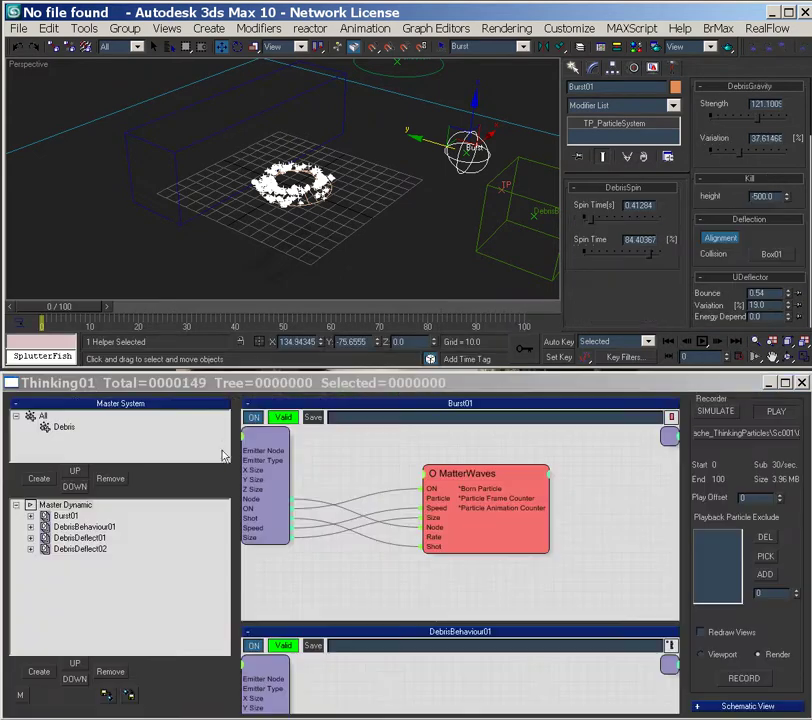
pyautogui.moveTo(76, 308); pyautogui.dragTo(40, 316)
# - Inspect debrisBurst_.tps in Master Dynamic's cache filename dialog and close the dialog without saving
pyautogui.click(44, 506)
pyautogui.rightClick(31, 507)
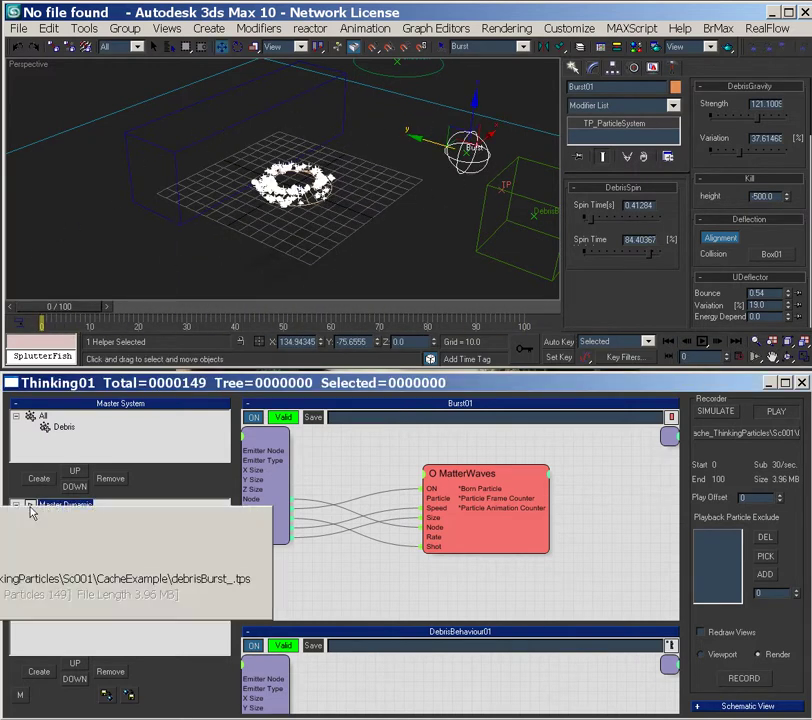
pyautogui.click(44, 588)
pyautogui.click(312, 198)
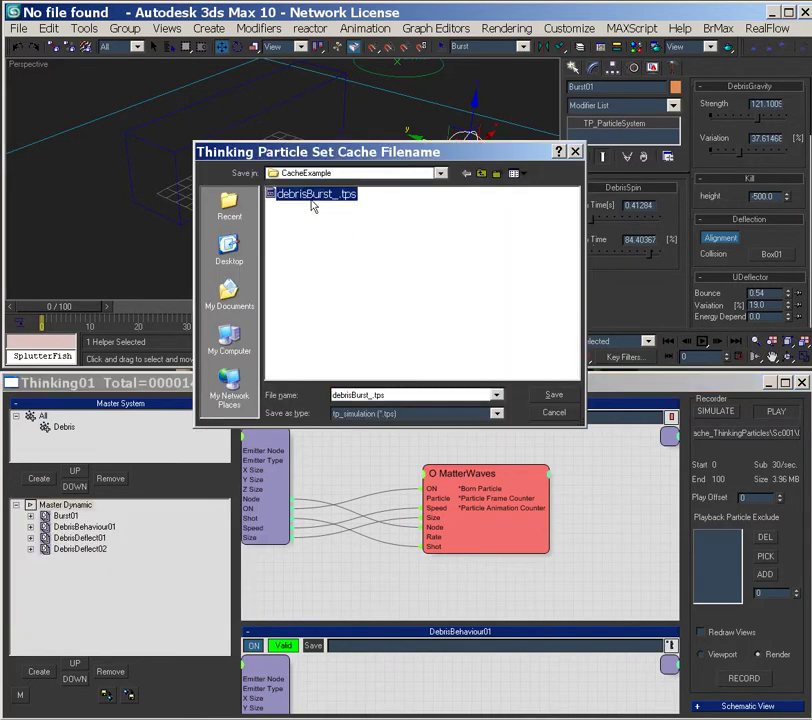
pyautogui.rightClick(310, 199)
pyautogui.click(361, 246)
pyautogui.click(553, 412)
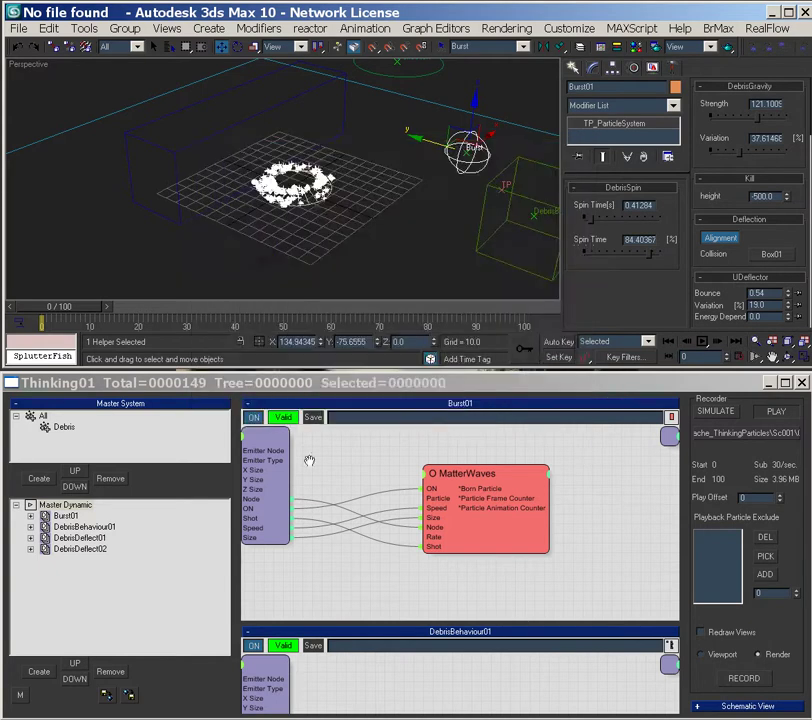
# - Switch Master Dynamic out of cache playback and create a new dynamic set under it
pyautogui.click(66, 506)
pyautogui.click(88, 584)
pyautogui.click(40, 672)
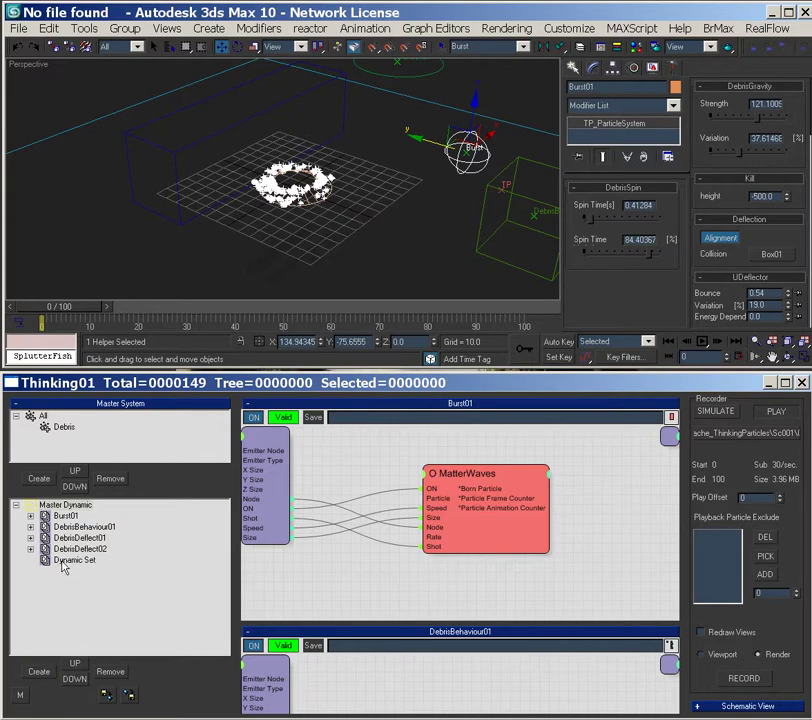
# - Add a Debris group node to the new dynamic set
pyautogui.click(72, 561)
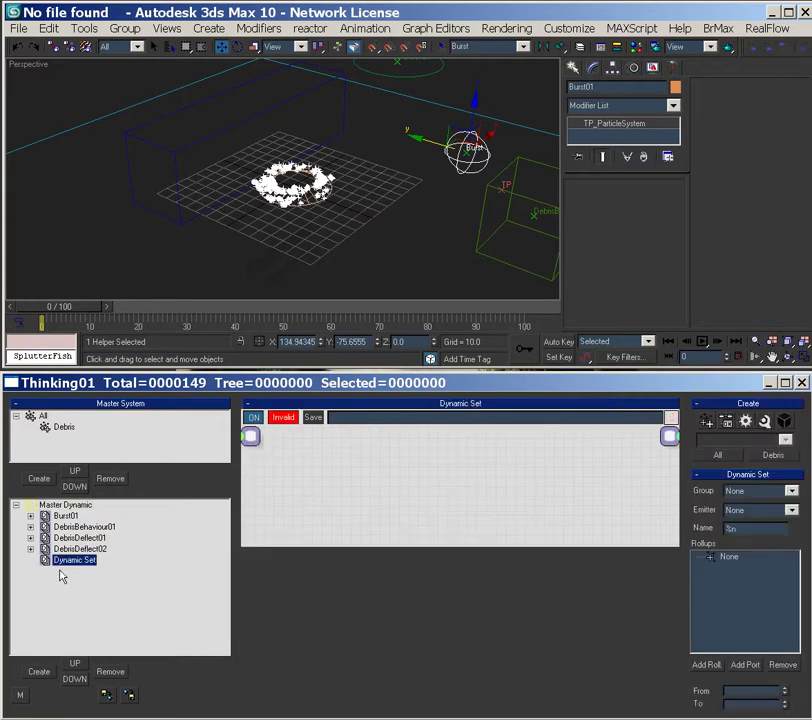
pyautogui.rightClick(419, 467)
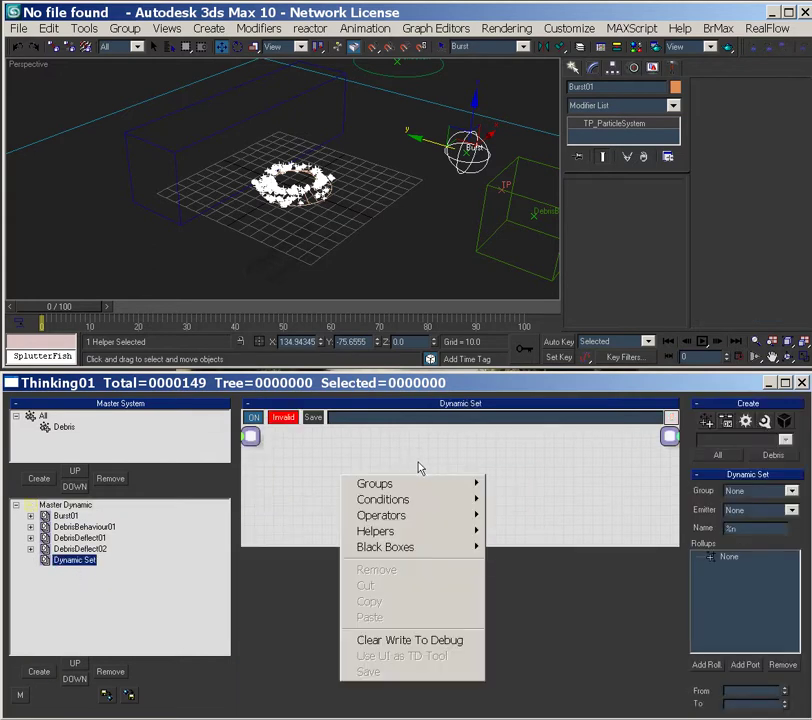
pyautogui.moveTo(466, 484)
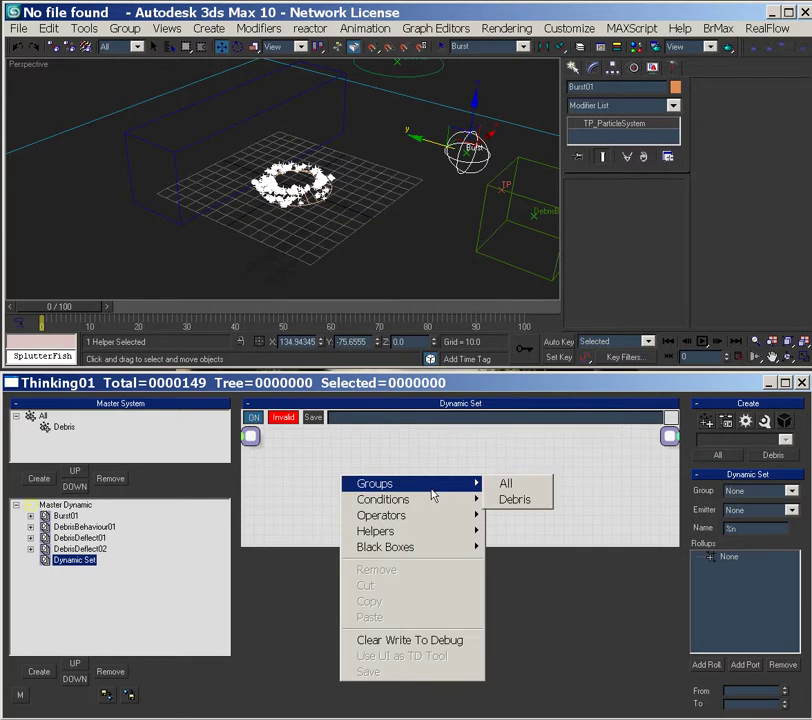
pyautogui.click(522, 503)
pyautogui.click(425, 488)
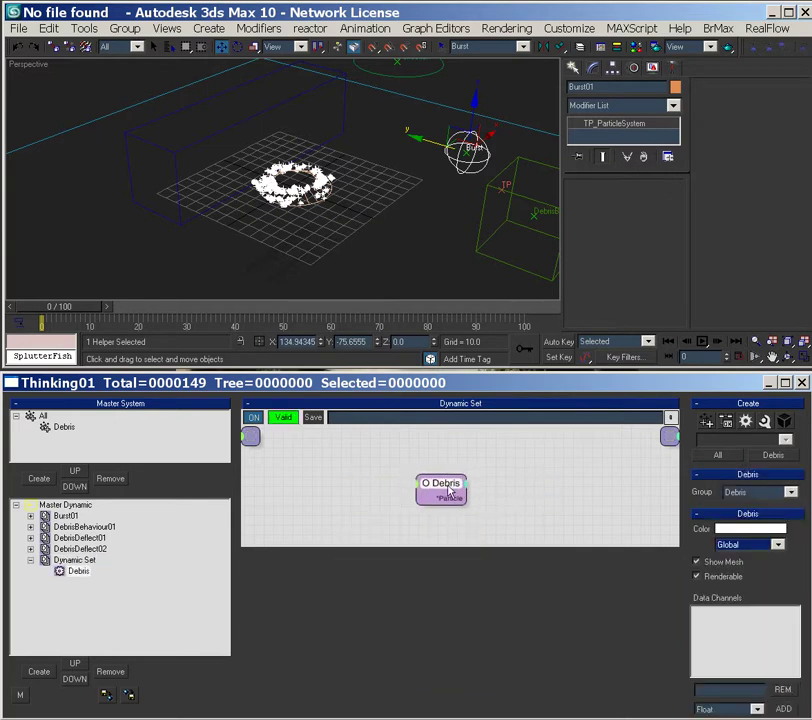
# - Assign the debrisBurst_.tps file from CacheExample as the new dynamic set's cache
pyautogui.click(88, 562)
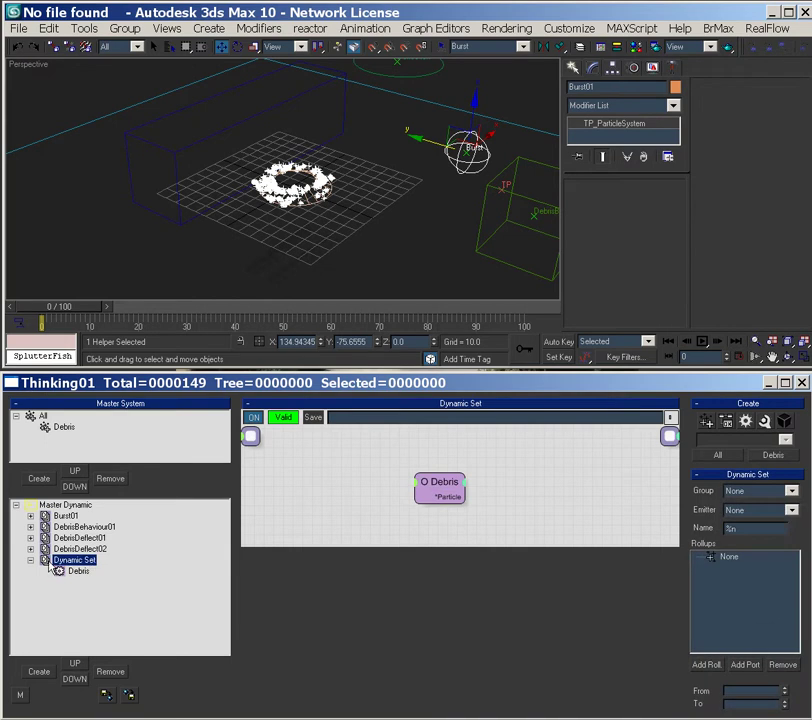
pyautogui.rightClick(45, 563)
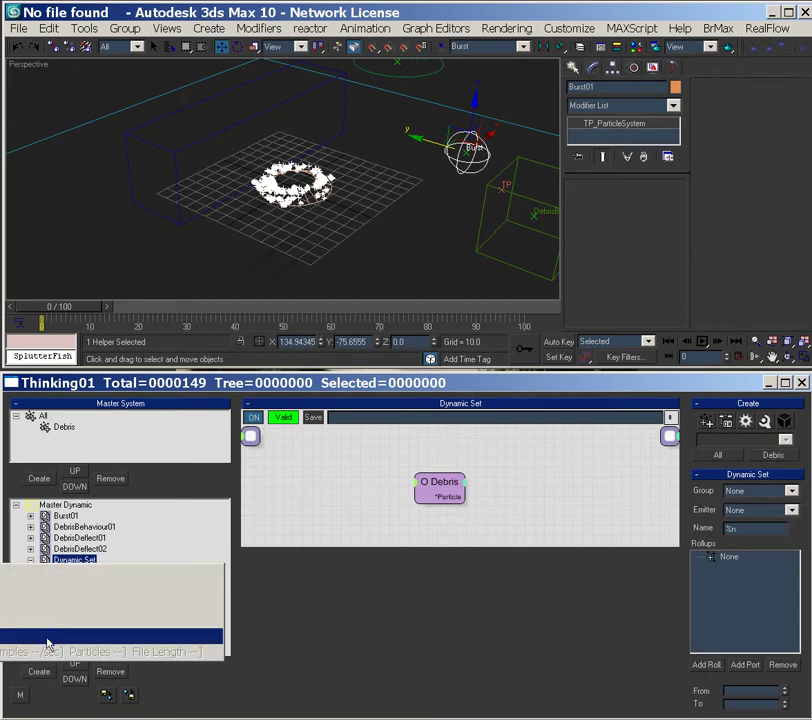
pyautogui.click(47, 643)
pyautogui.click(330, 194)
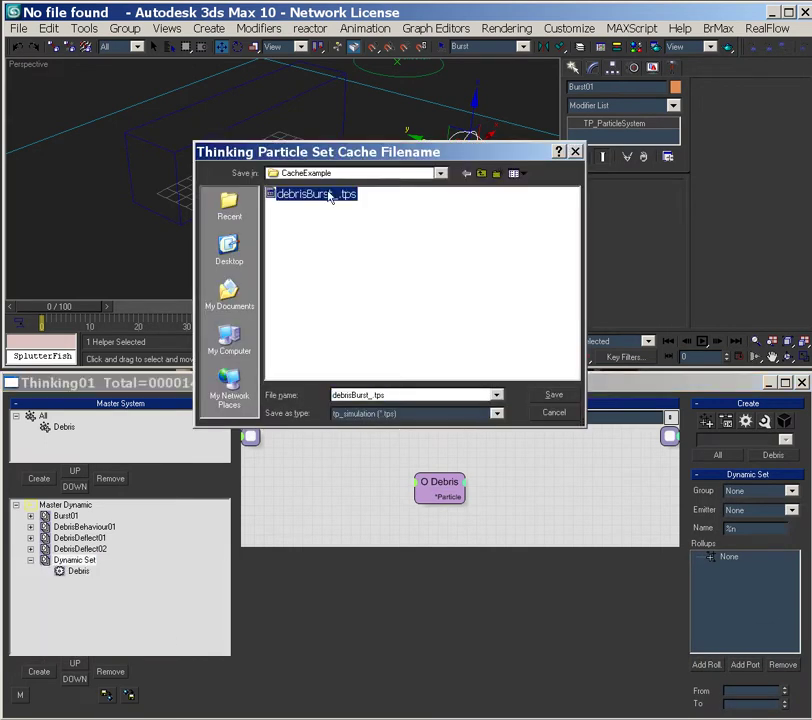
pyautogui.click(555, 396)
pyautogui.click(47, 562)
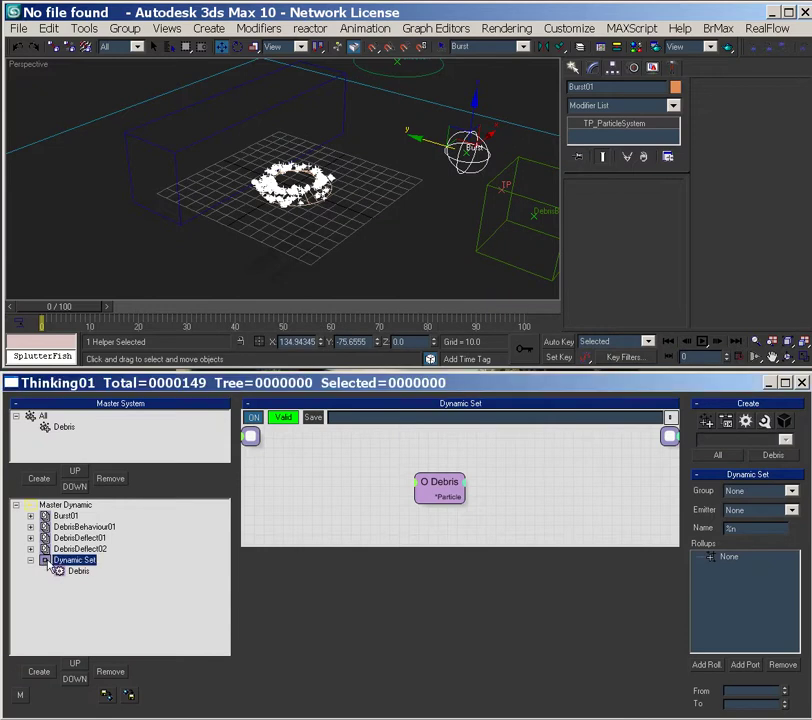
# - Switch the new dynamic set to cache playback and rename it DebrisCache
pyautogui.rightClick(47, 566)
pyautogui.click(44, 574)
pyautogui.click(87, 564)
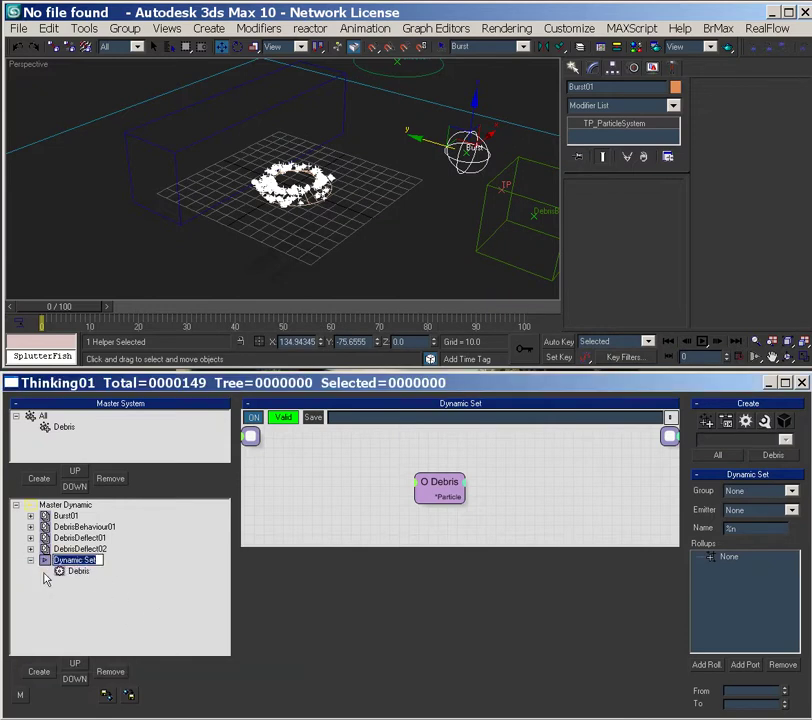
pyautogui.write('DebrisCache')
pyautogui.press('Return')
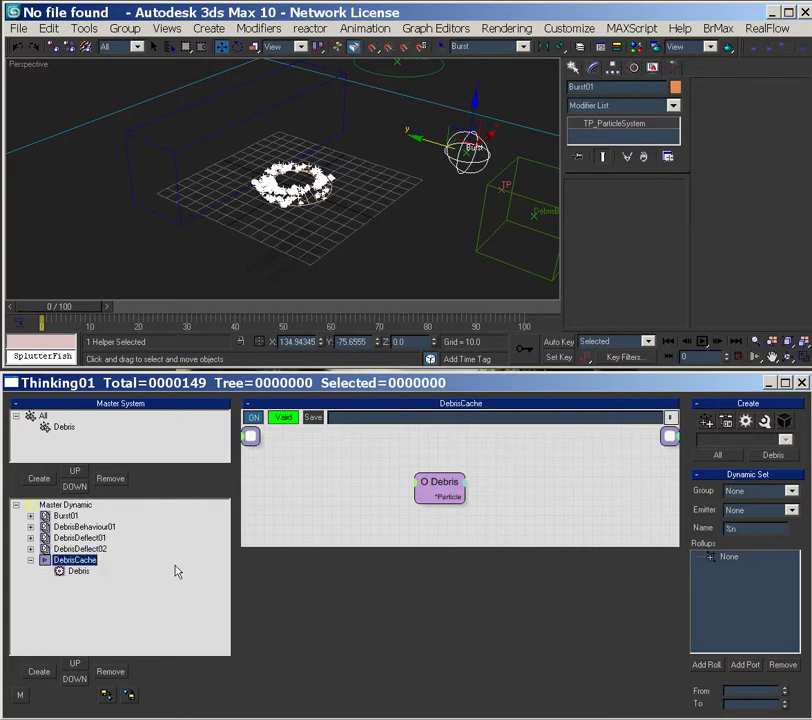
# - Create another dynamic set directly under Master Dynamic and name it DebrisWrite
pyautogui.click(70, 515)
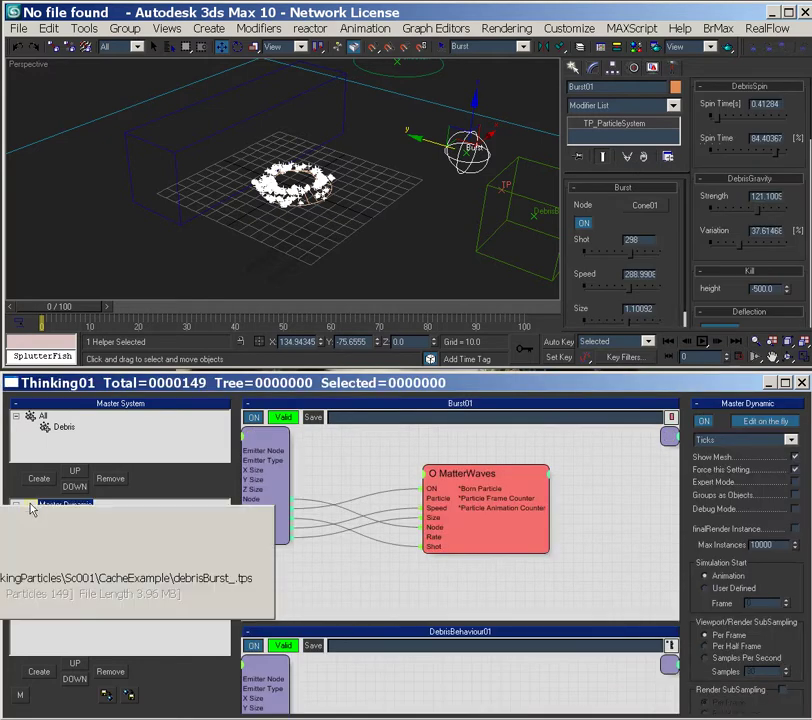
pyautogui.click(50, 673)
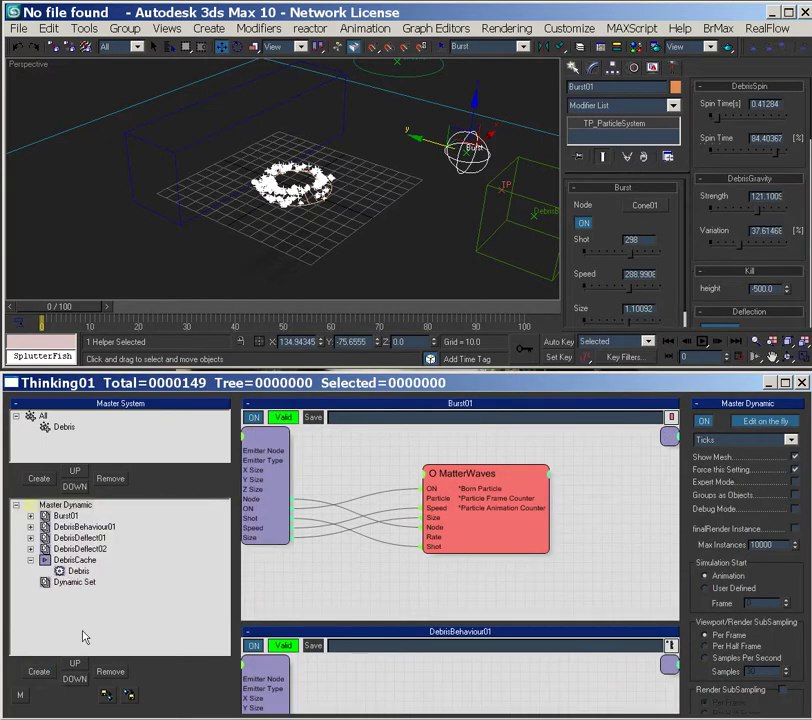
pyautogui.click(70, 582)
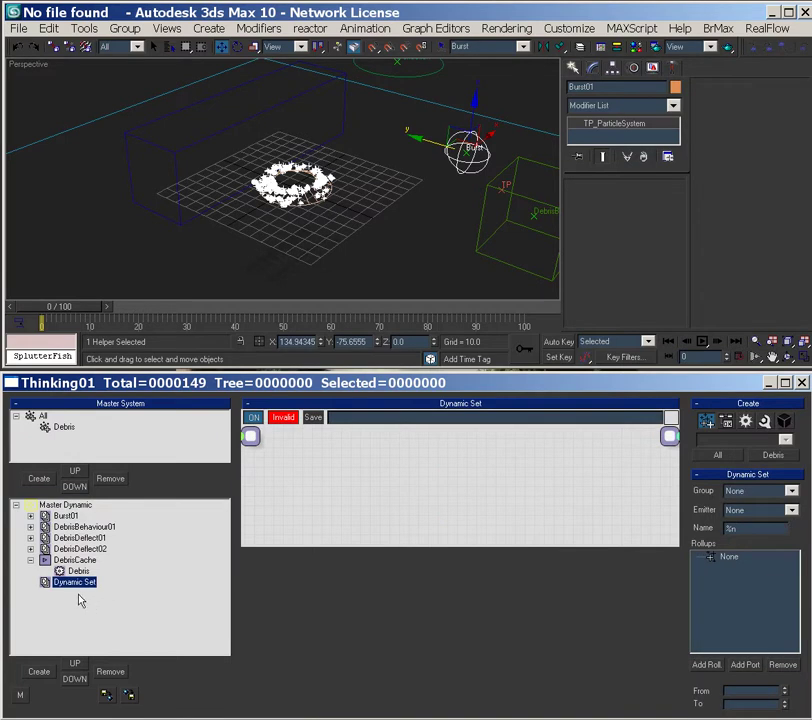
pyautogui.write('Debris0ut')
pyautogui.press('BackSpace')
pyautogui.press('BackSpace')
pyautogui.press('BackSpace')
pyautogui.write('Write')
pyautogui.press('Return')
# - Nest Burst01, DebrisBehaviour01, DebrisDeflect01 and DebrisDeflect02 inside DebrisWrite and place DebrisWrite above DebrisCache
pyautogui.moveTo(70, 517); pyautogui.dragTo(48, 582)
pyautogui.moveTo(72, 522); pyautogui.dragTo(55, 572)
pyautogui.click(76, 516)
pyautogui.moveTo(78, 521); pyautogui.dragTo(46, 560)
pyautogui.click(70, 517)
pyautogui.moveTo(70, 517)
pyautogui.mouseDown()
pyautogui.moveTo(41, 542)
pyautogui.moveTo(49, 556)
pyautogui.moveTo(76, 540)
pyautogui.mouseUp()
pyautogui.click(82, 665)
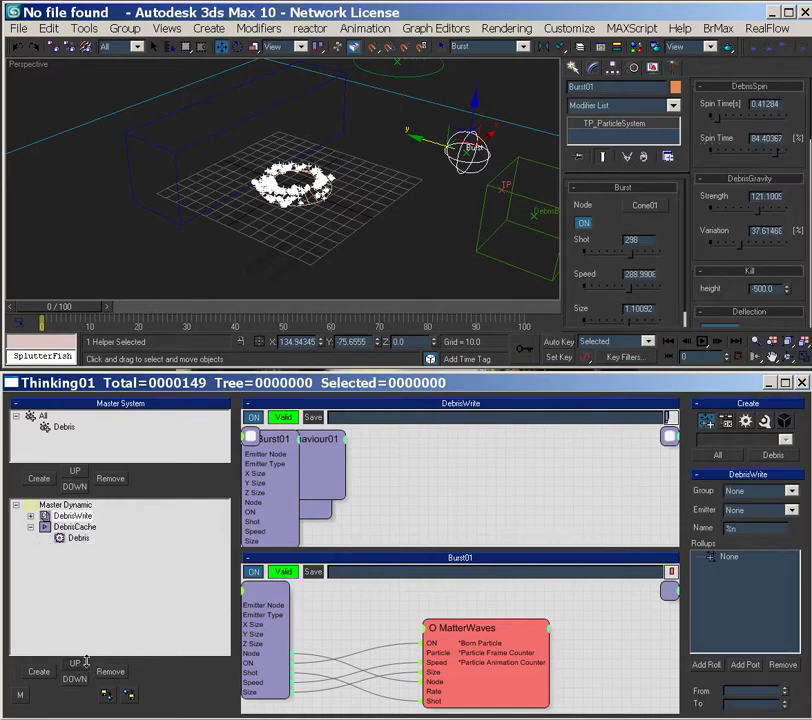
# - Disable the DebrisWrite dynamic set and scrub the animation to check the cached playback
pyautogui.click(44, 516)
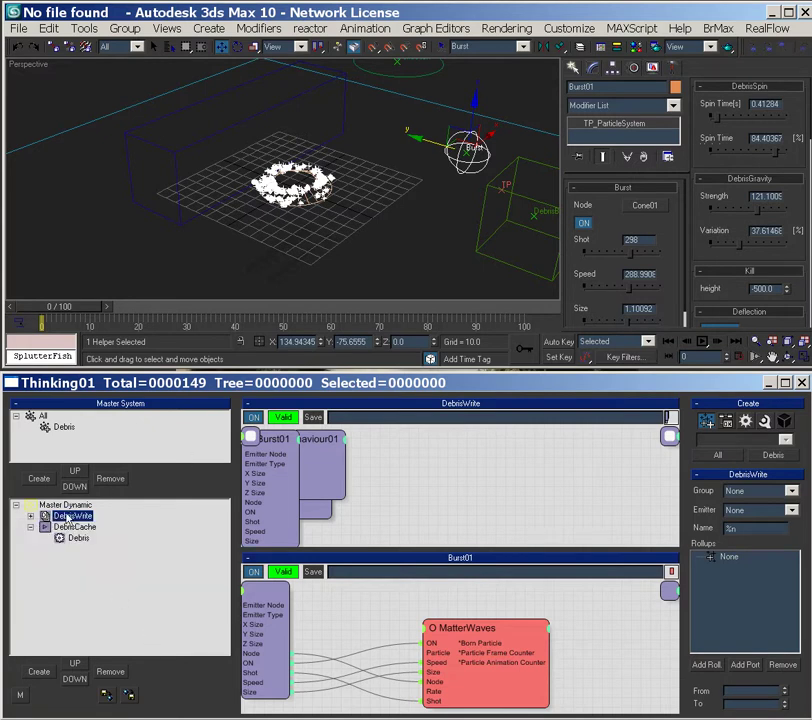
pyautogui.moveTo(66, 516); pyautogui.dragTo(67, 521)
pyautogui.moveTo(100, 308); pyautogui.dragTo(50, 345)
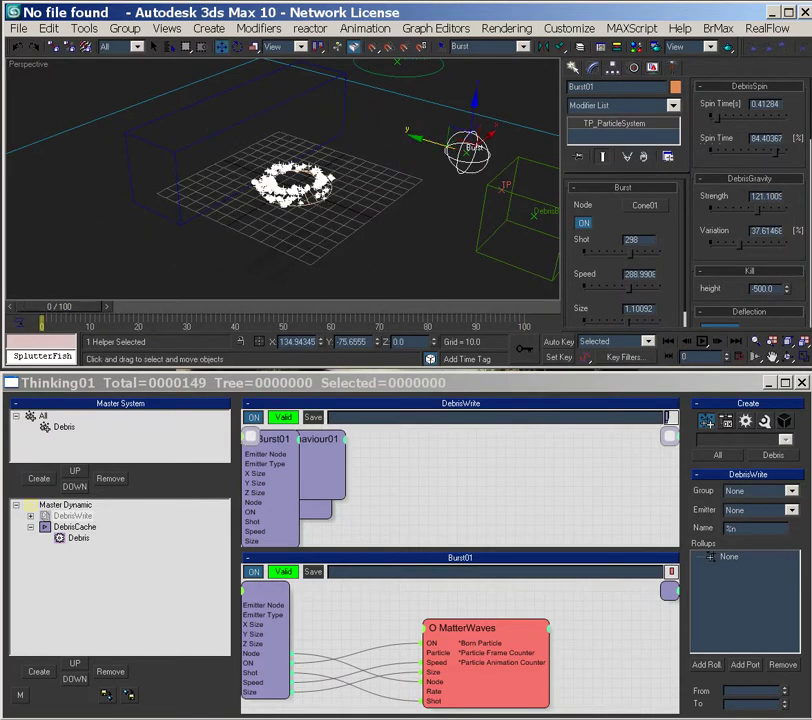
# - Reposition the Debris group node within DebrisCache and scrub the first frames of the animation
pyautogui.click(77, 539)
pyautogui.moveTo(450, 487); pyautogui.dragTo(418, 477)
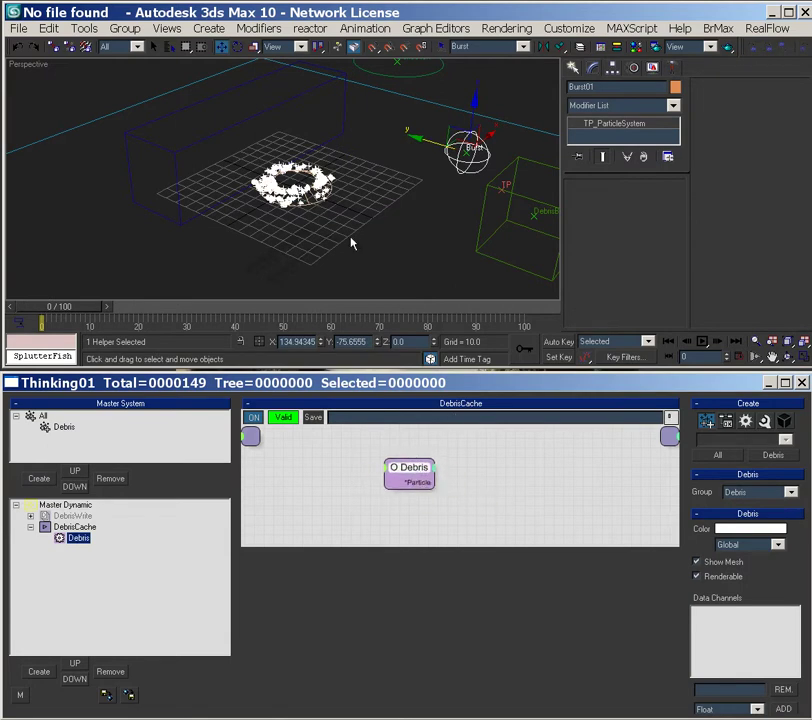
pyautogui.moveTo(73, 311); pyautogui.dragTo(49, 320)
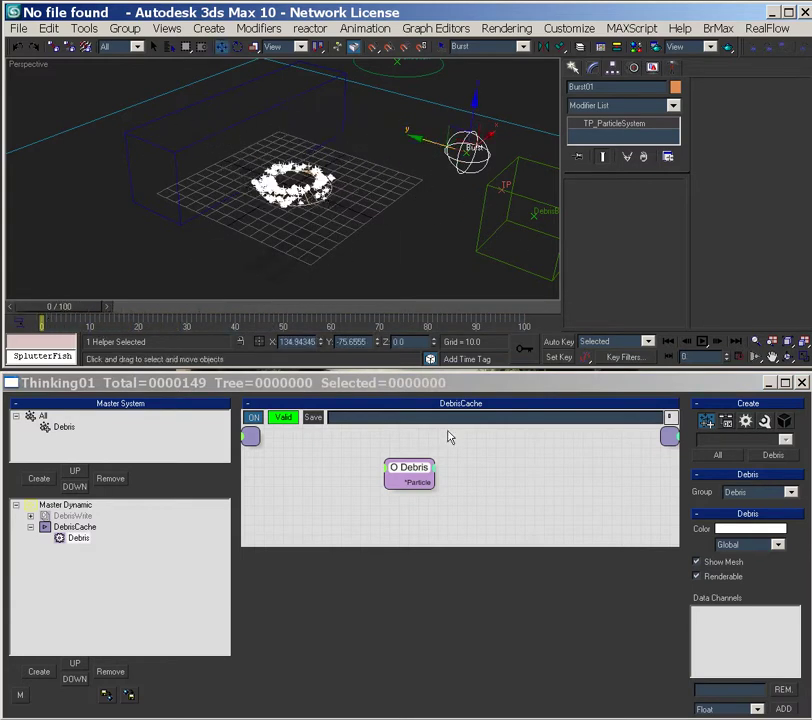
# - Remove the Debris group node from DebrisCache and scrub the animation to test the cache without it
pyautogui.rightClick(408, 470)
pyautogui.click(378, 709)
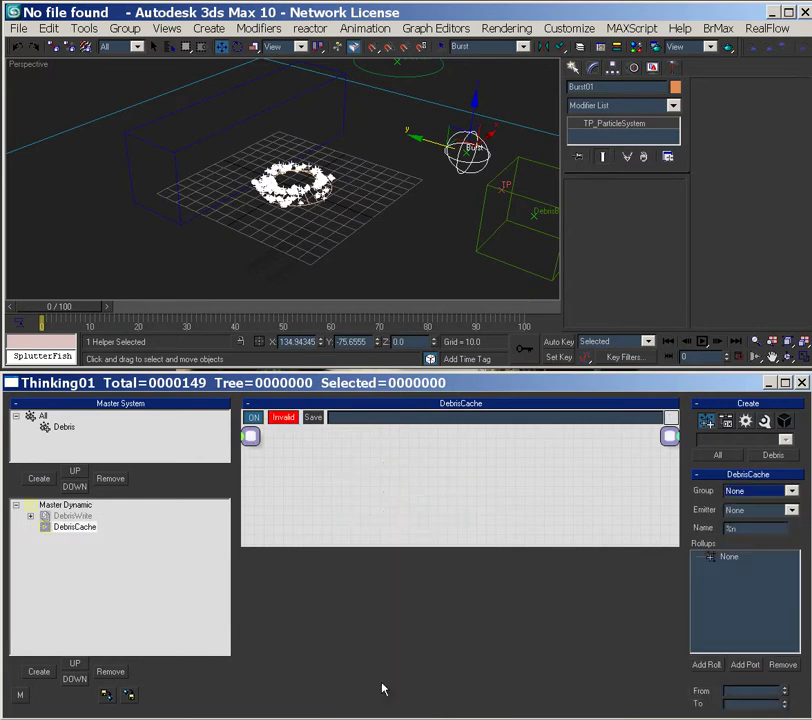
pyautogui.click(63, 309)
pyautogui.moveTo(94, 320); pyautogui.dragTo(58, 320)
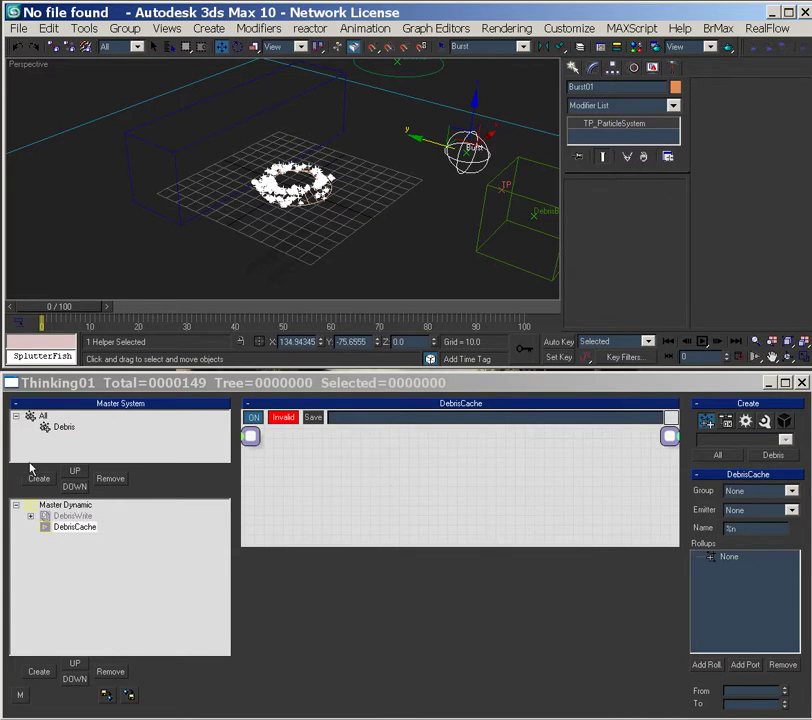
# - Add a Debris group node back into the empty DebrisCache dynamic set and position it in the node view
pyautogui.click(63, 427)
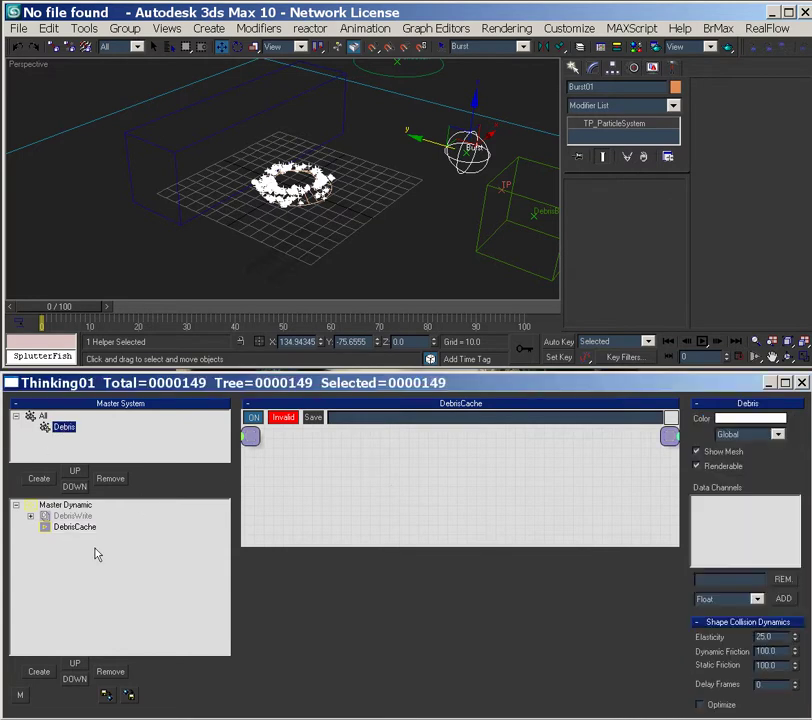
pyautogui.click(75, 526)
pyautogui.rightClick(395, 476)
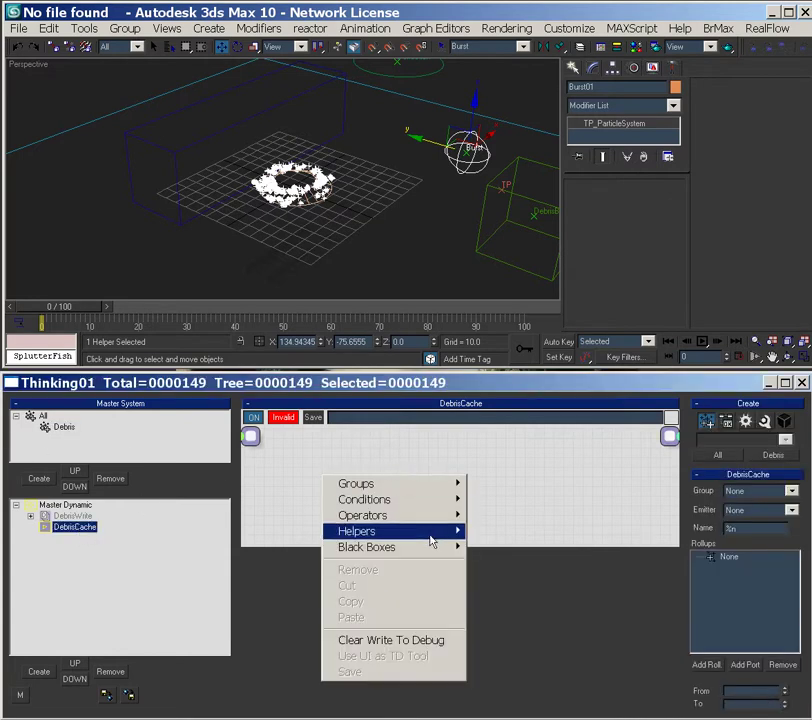
pyautogui.moveTo(457, 556)
pyautogui.moveTo(455, 483)
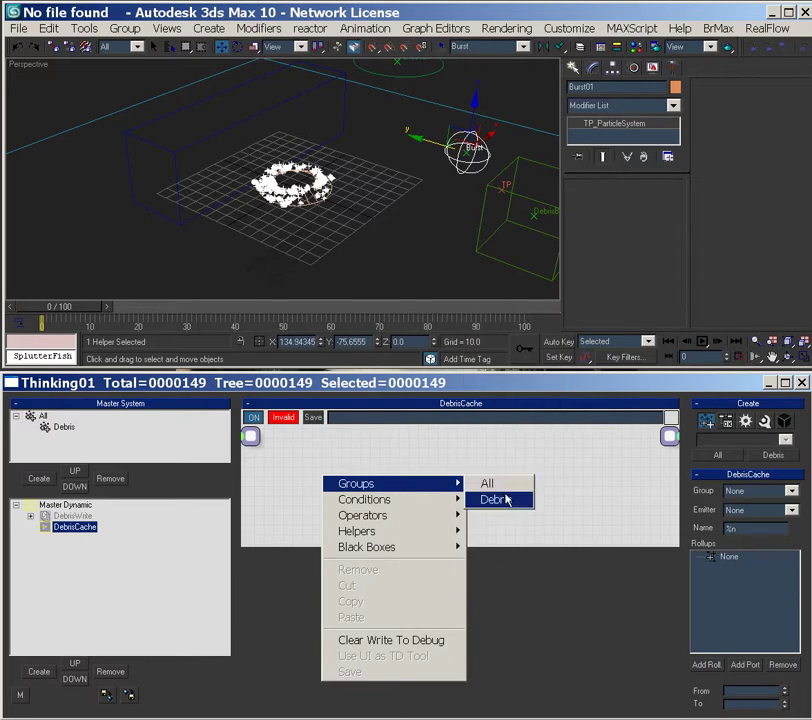
pyautogui.click(503, 499)
pyautogui.moveTo(413, 485); pyautogui.dragTo(365, 476)
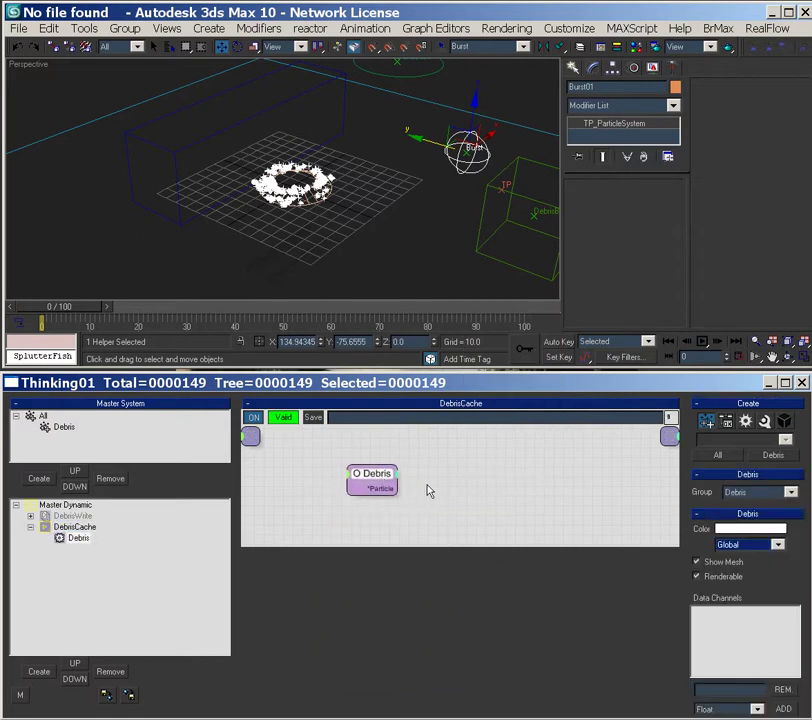
# - Set DebrisCache's group to Debris, its emitter to Sphere and its name to DebrisCache
pyautogui.click(113, 541)
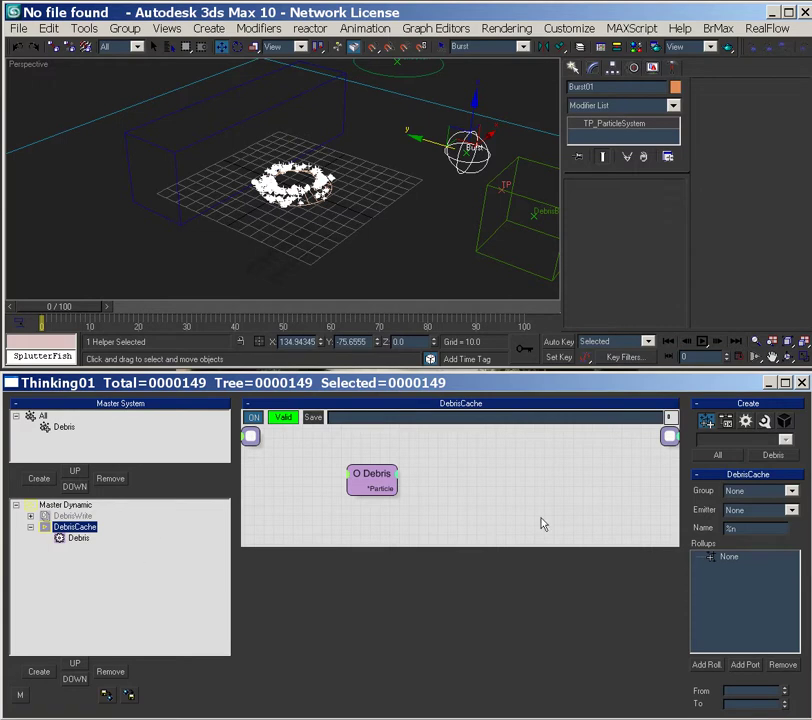
pyautogui.click(791, 494)
pyautogui.click(791, 494)
pyautogui.click(791, 494)
pyautogui.click(777, 522)
pyautogui.click(792, 511)
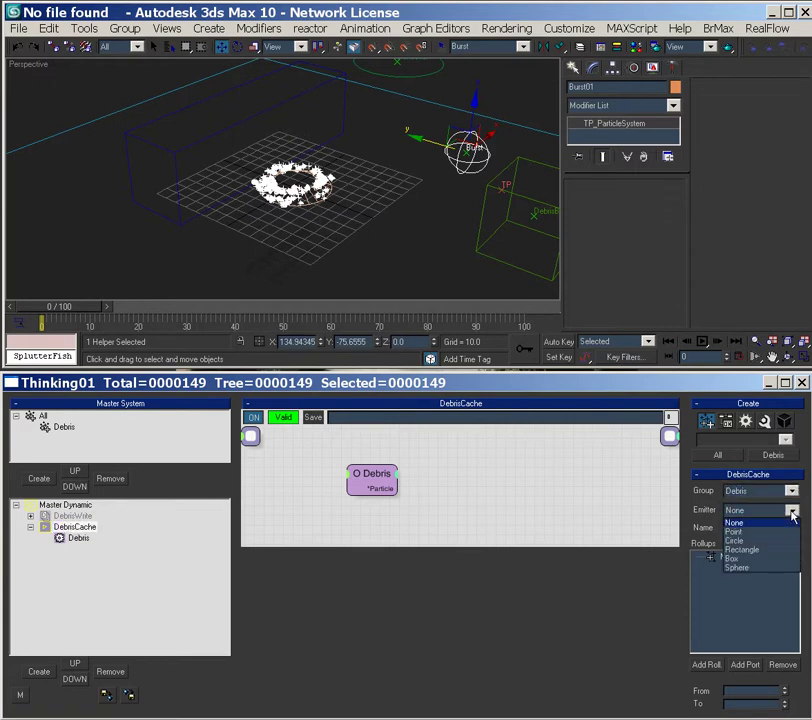
pyautogui.click(772, 567)
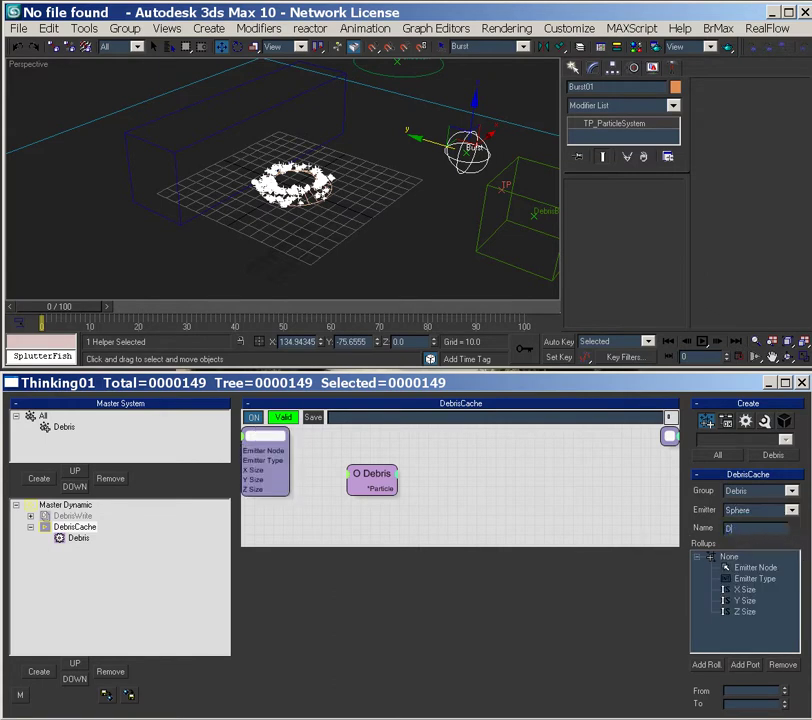
pyautogui.write('he')
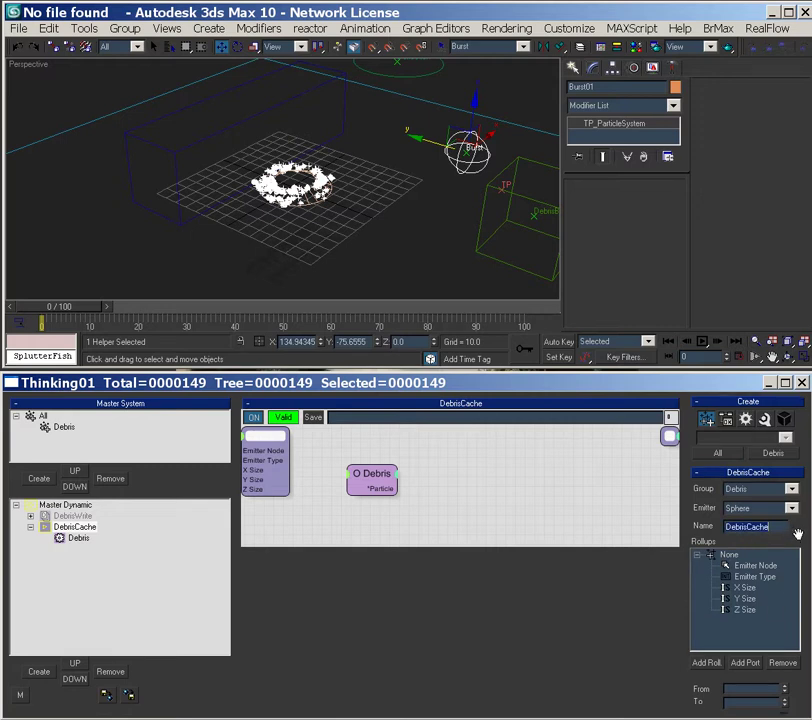
pyautogui.scroll(-2, 700, 410)
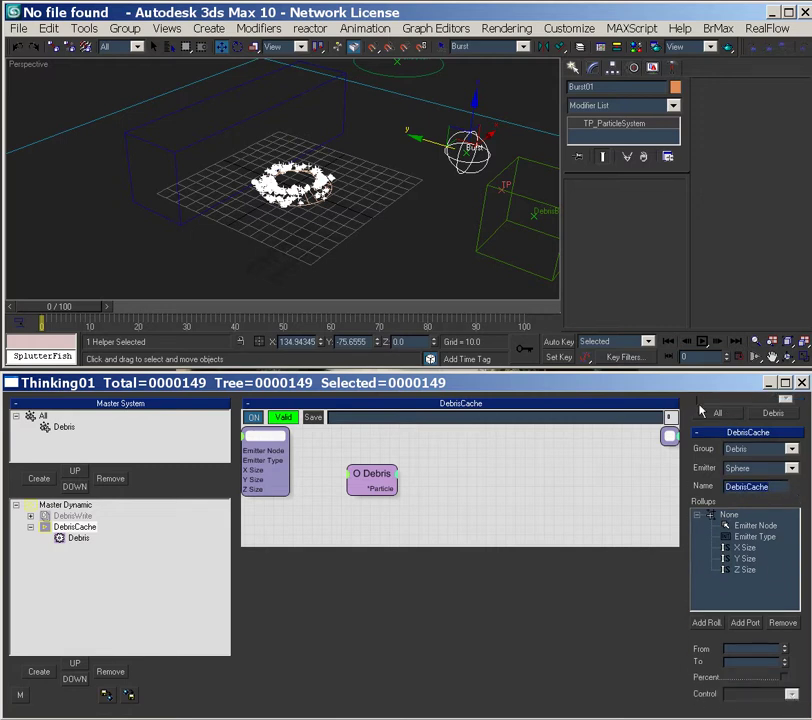
# - Save the DebrisCache dynamic set as DebrisCache.thi in the Systems folder, with particle groups set to request after loading
pyautogui.click(74, 527)
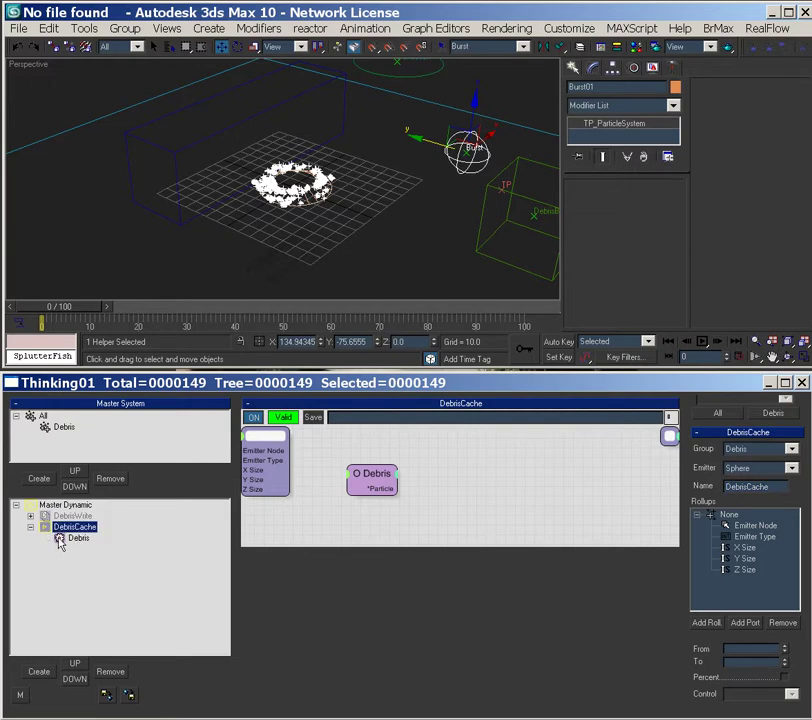
pyautogui.click(107, 694)
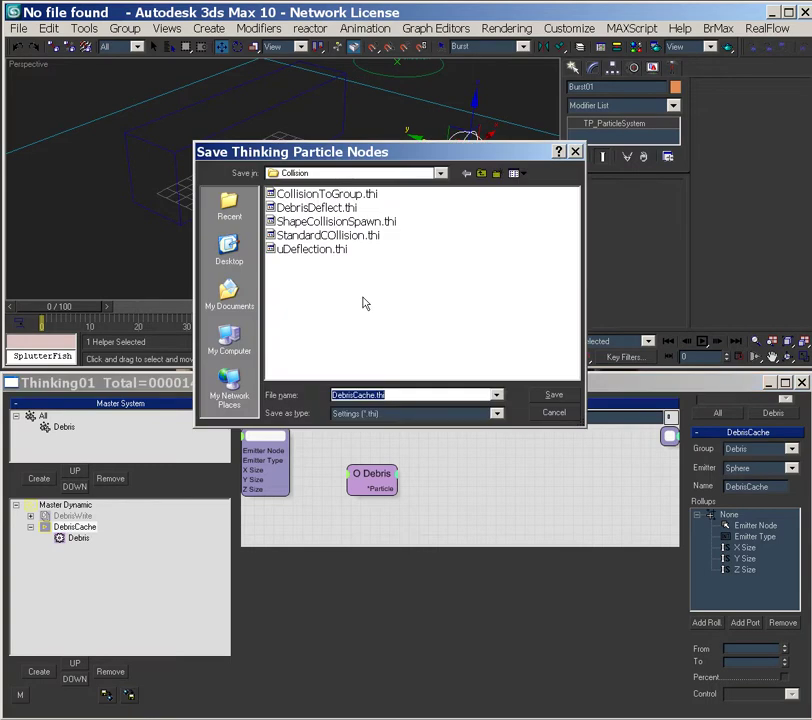
pyautogui.click(481, 173)
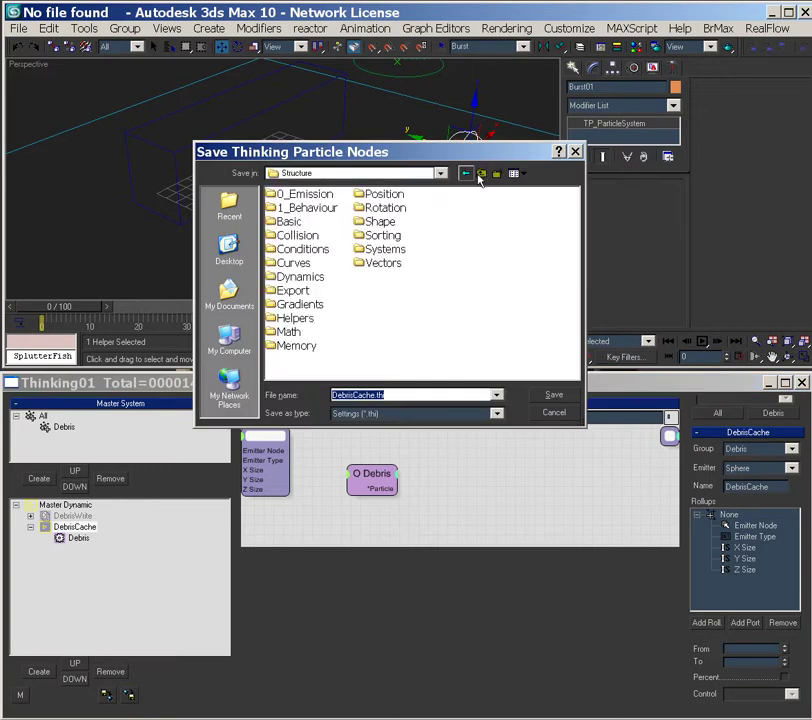
pyautogui.click(390, 251)
pyautogui.doubleClick(393, 255)
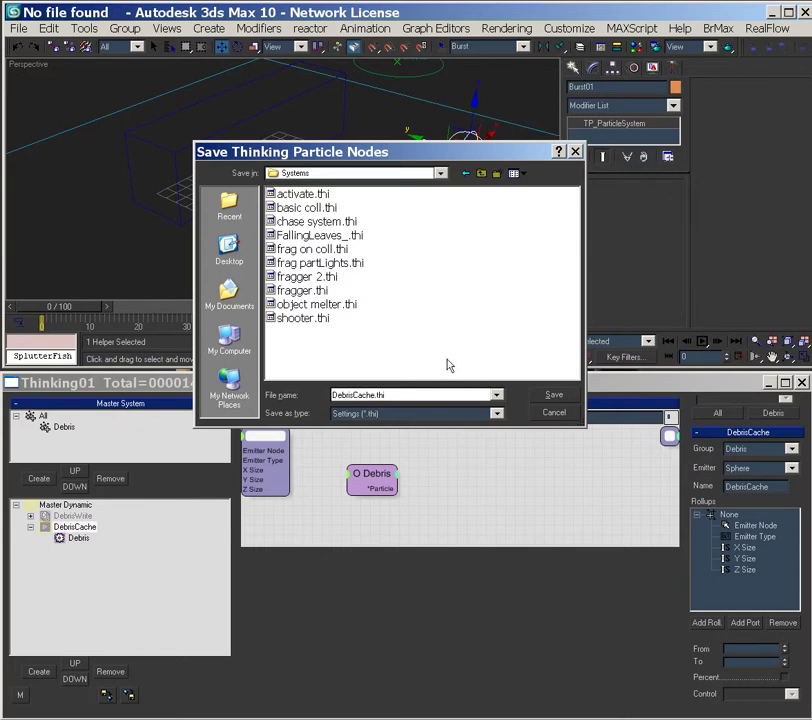
pyautogui.click(555, 396)
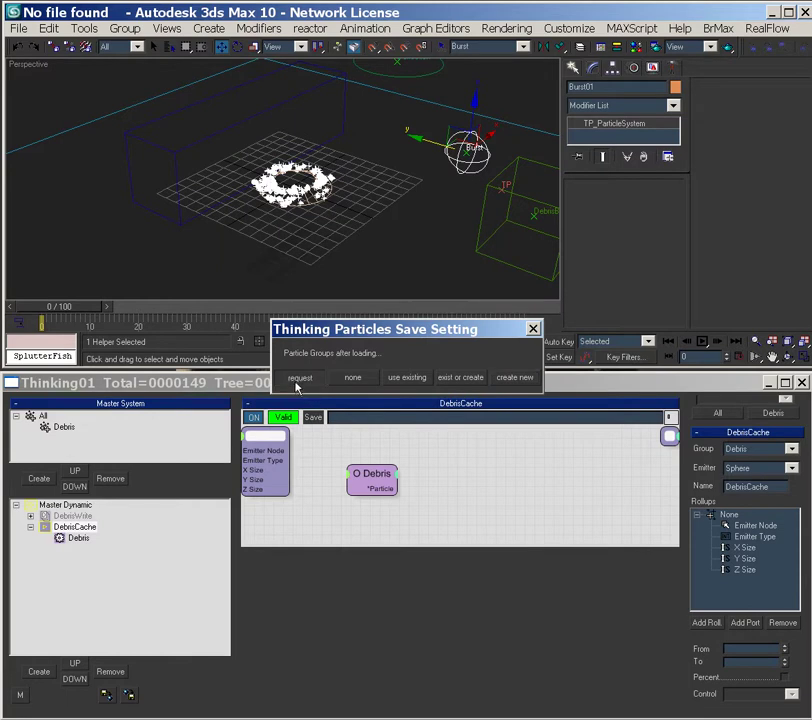
pyautogui.click(299, 379)
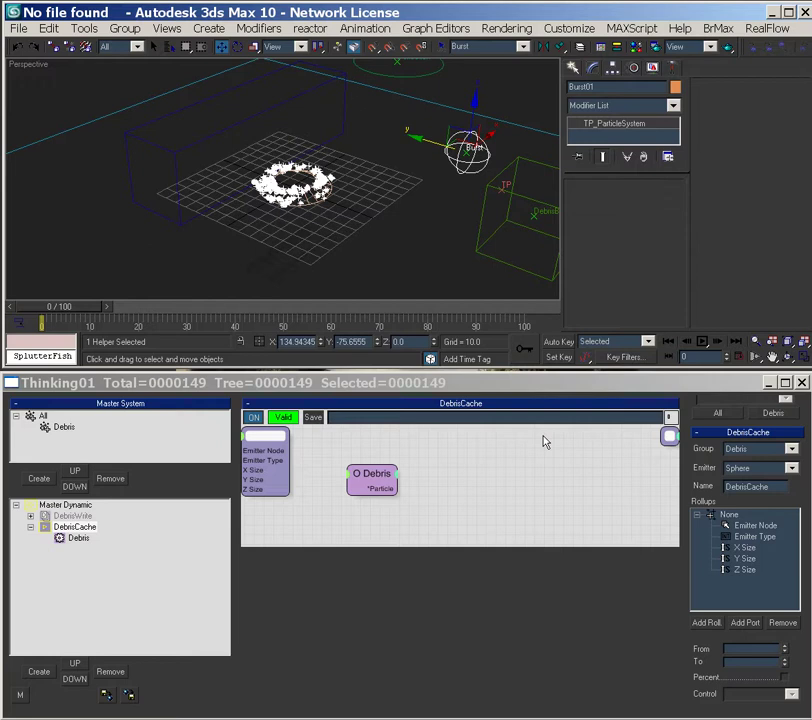
# - Select the DebrisWrite dynamic set and expand it to examine its nested dynamic sets
pyautogui.click(42, 507)
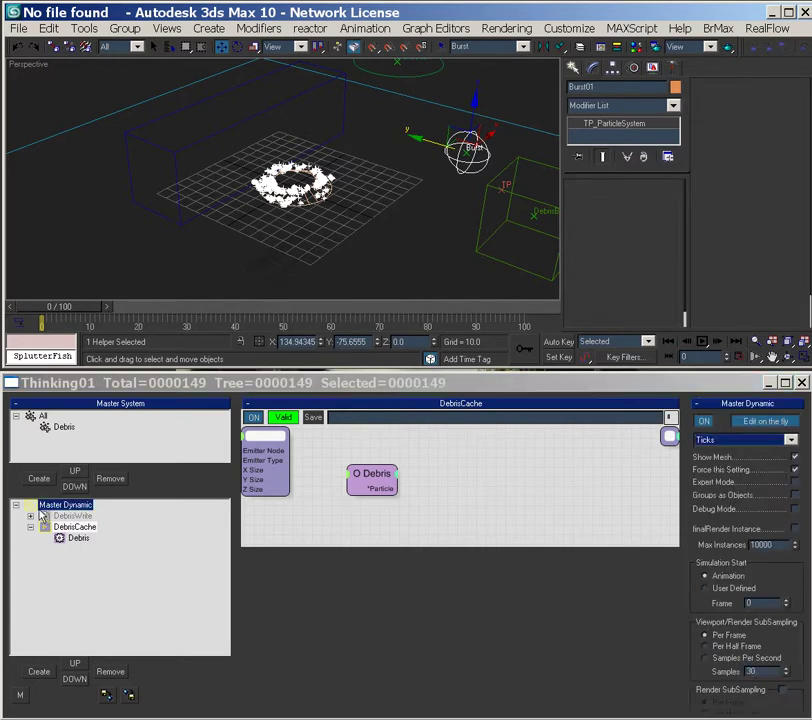
pyautogui.click(67, 519)
pyautogui.click(31, 516)
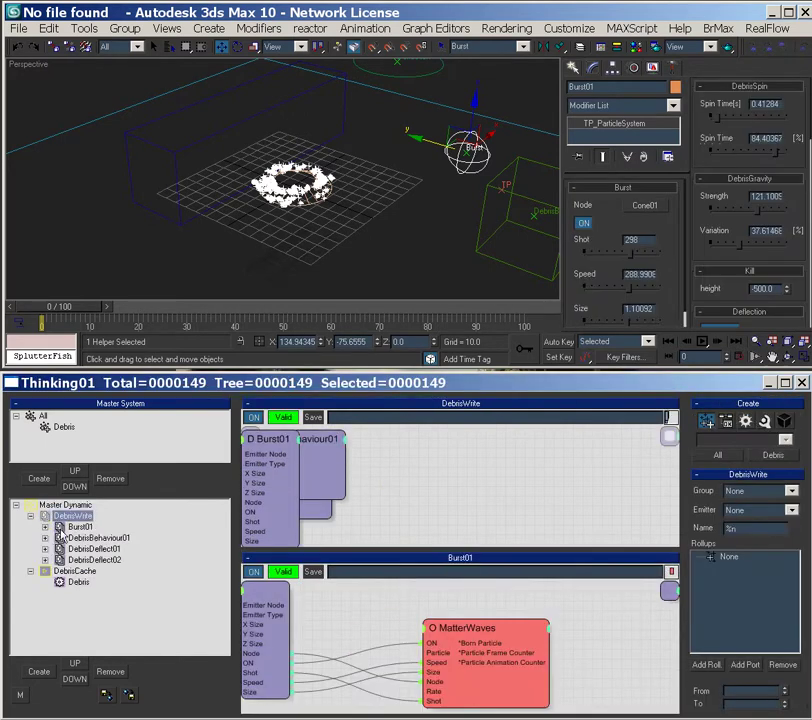